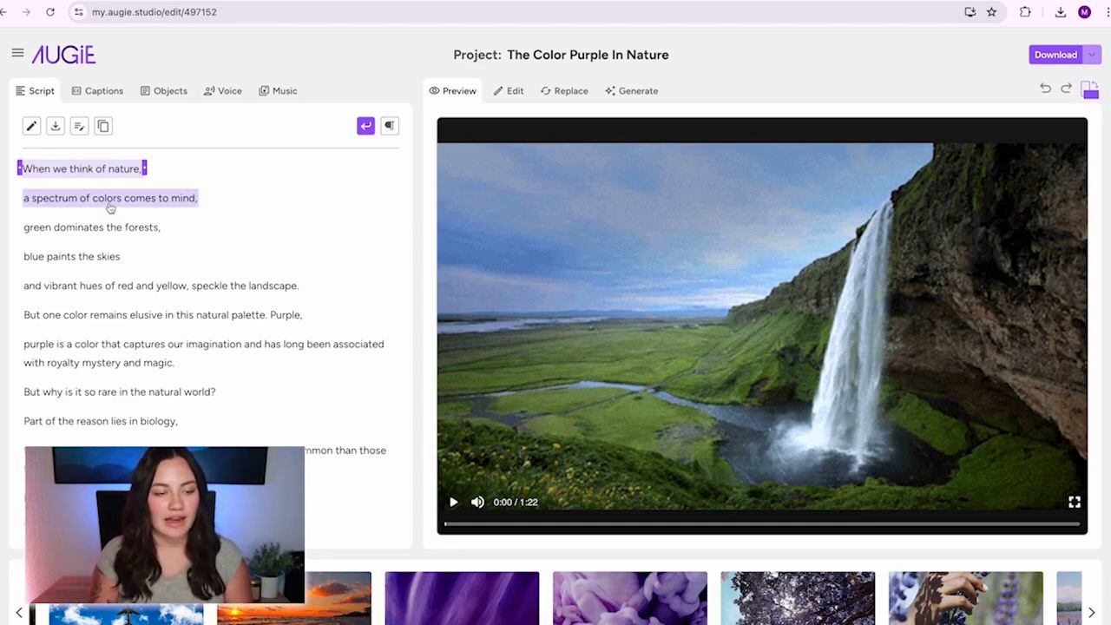
Turn on captions for the video and set their text to the Inter font at size 14.
click(90, 95)
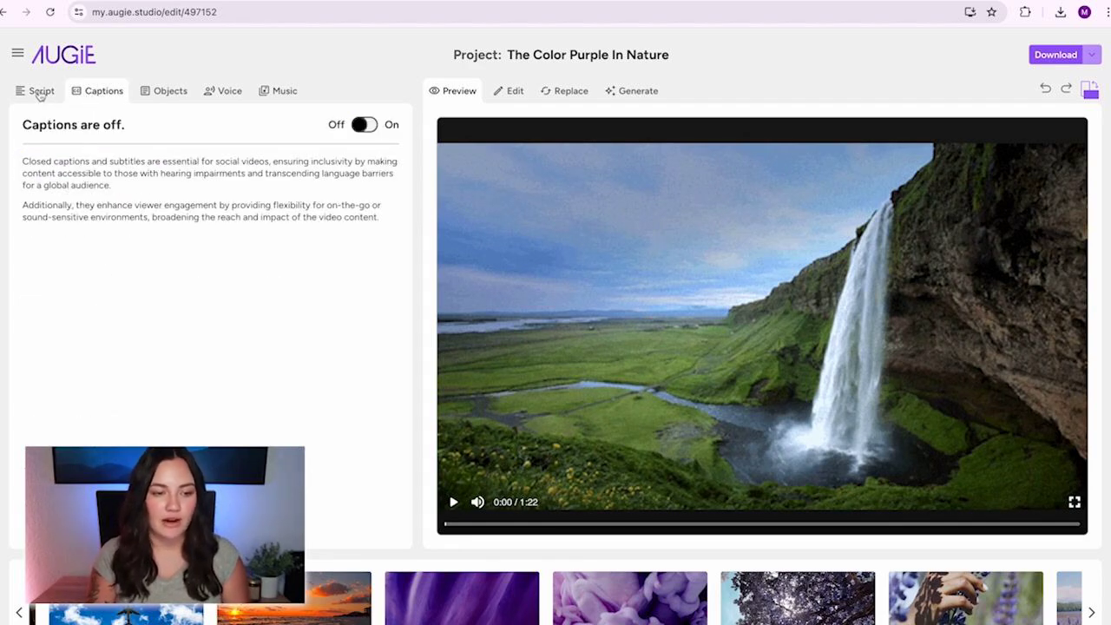
click(363, 127)
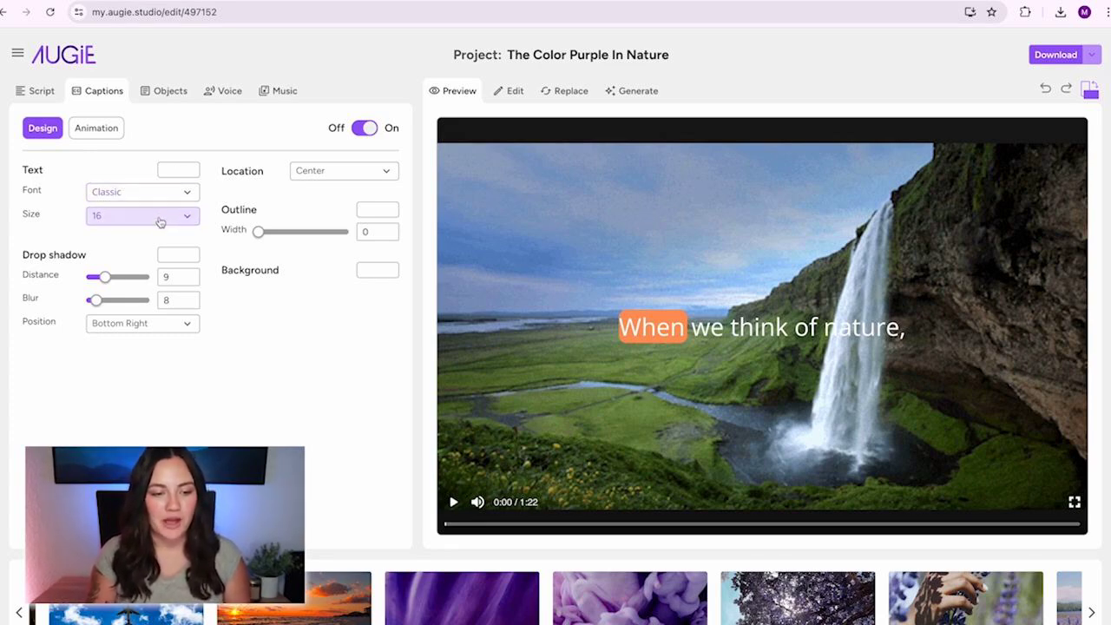
click(181, 192)
scroll(149, 250, down, 5)
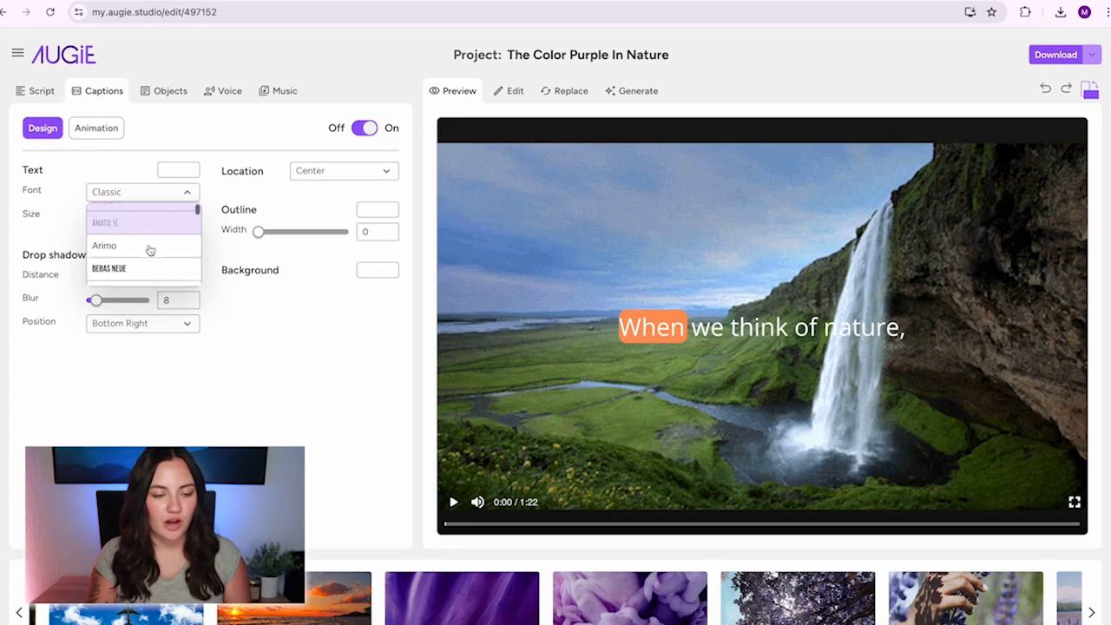
scroll(150, 250, down, 1)
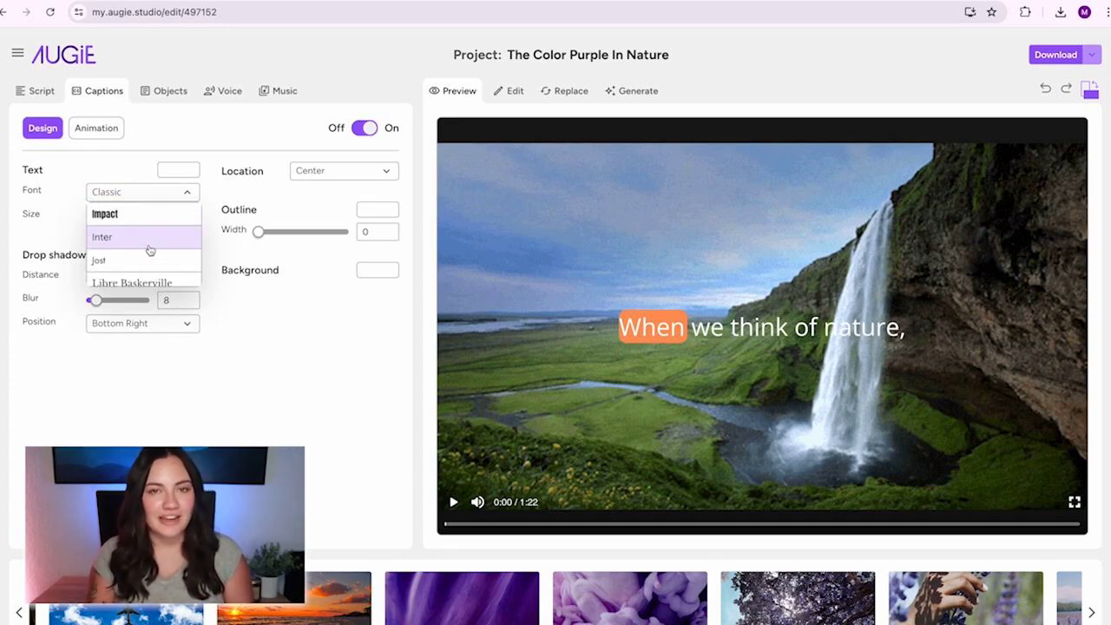
click(149, 249)
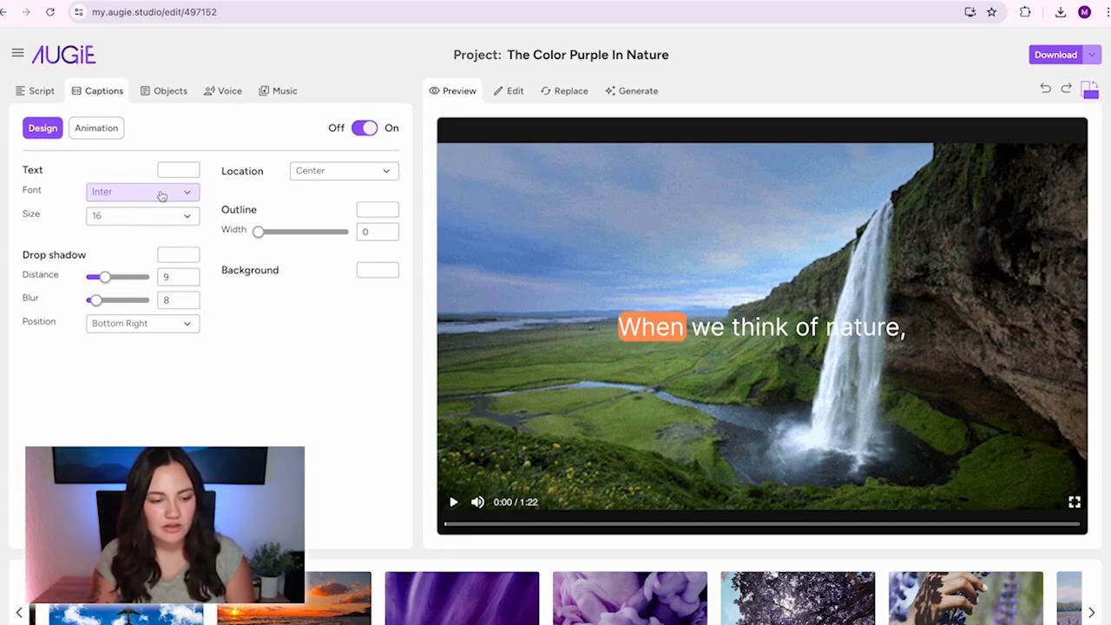
click(148, 215)
click(129, 261)
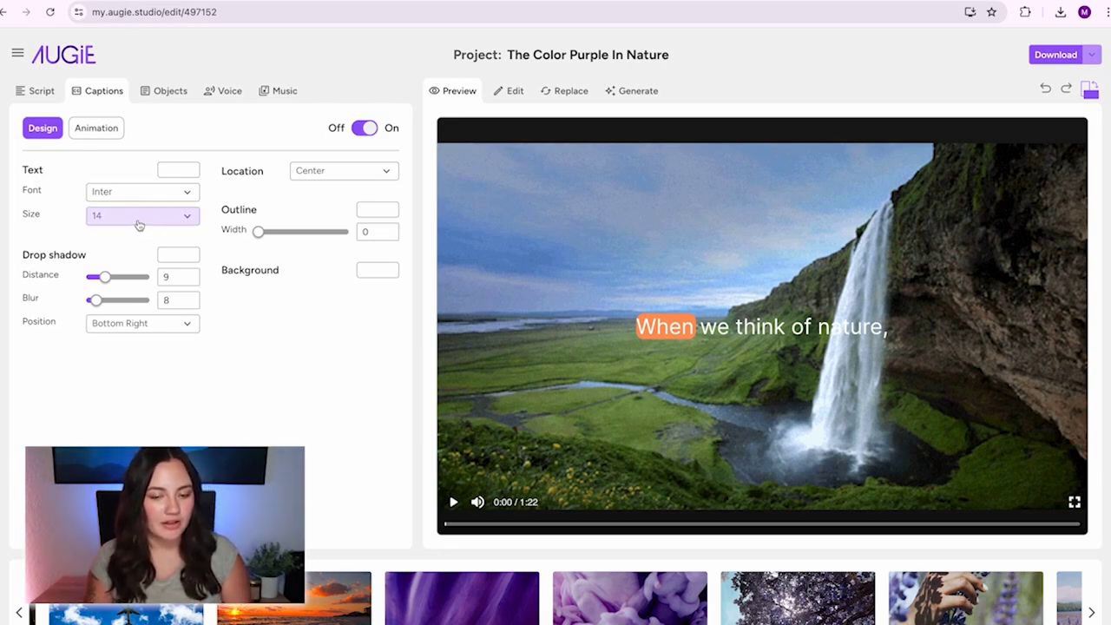
Add a black drop shadow to the caption text and set the shadow distance to 6.
click(184, 260)
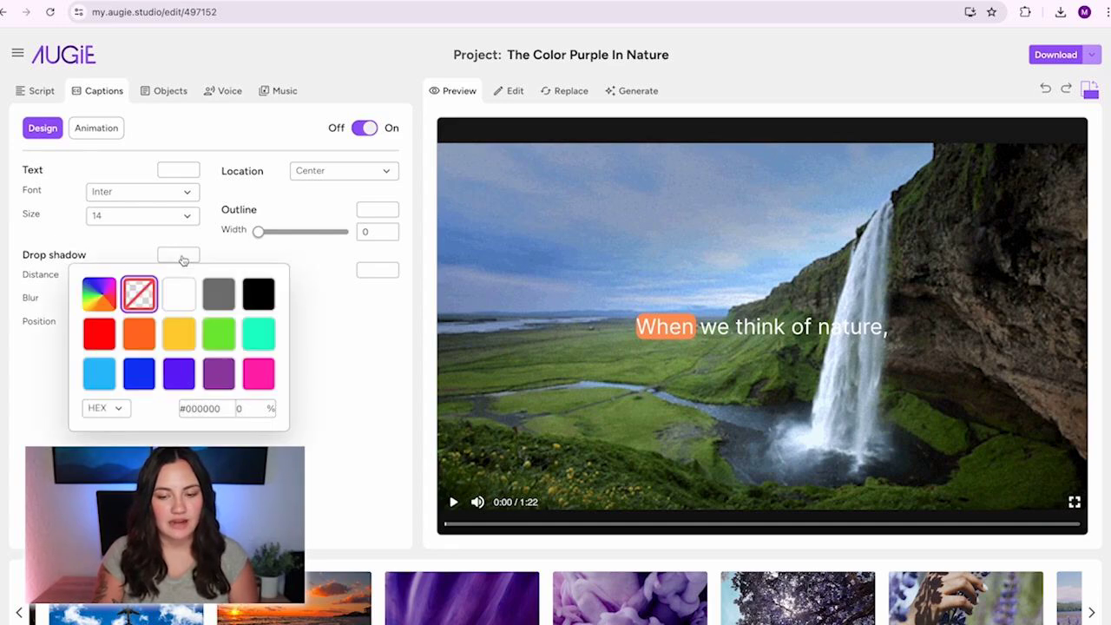
click(258, 293)
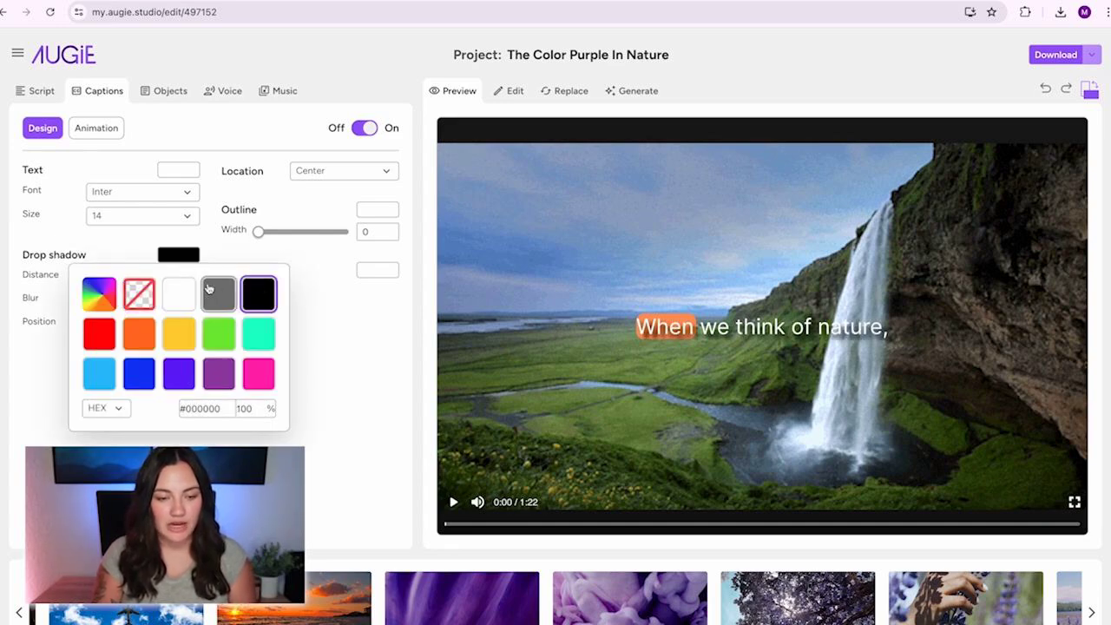
click(109, 251)
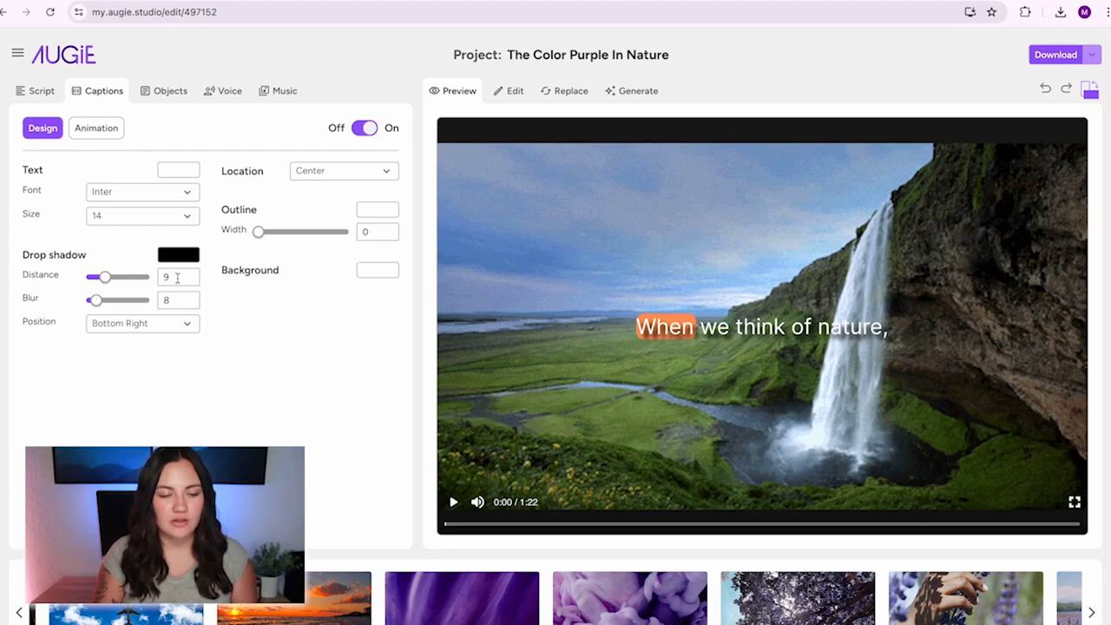
drag(105, 277, 99, 277)
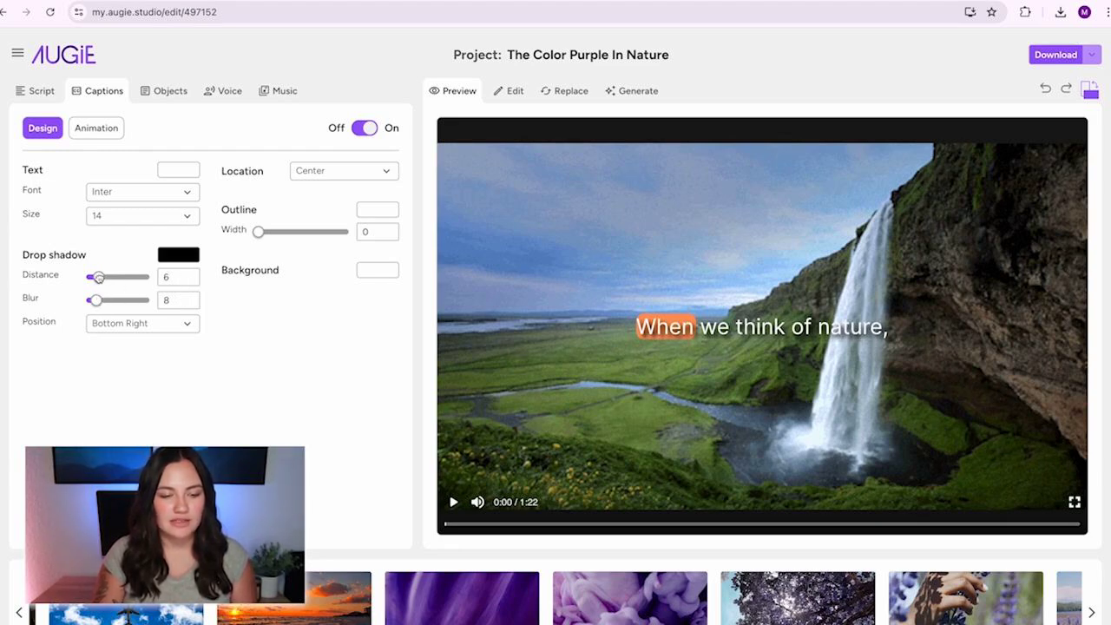
Remove the caption drop shadow by setting its color to transparent.
click(179, 256)
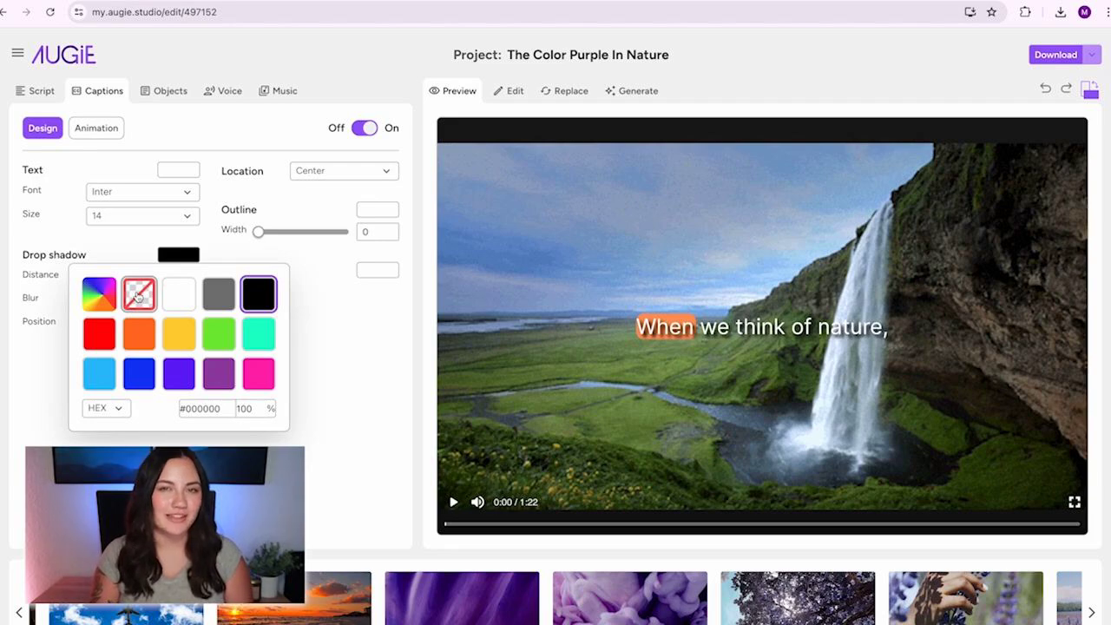
click(137, 297)
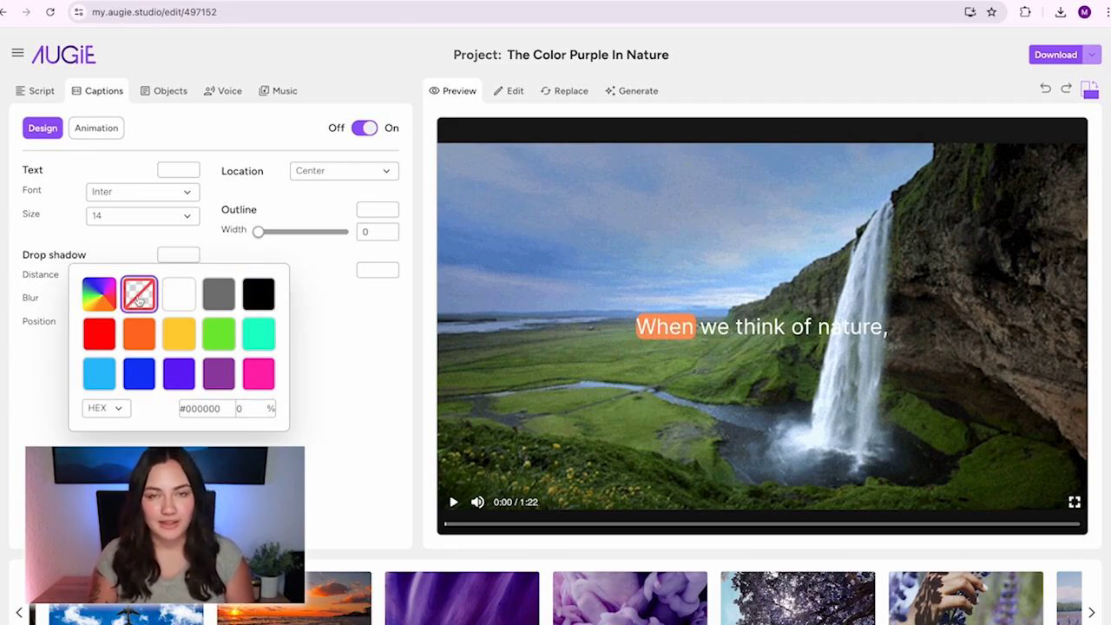
click(350, 331)
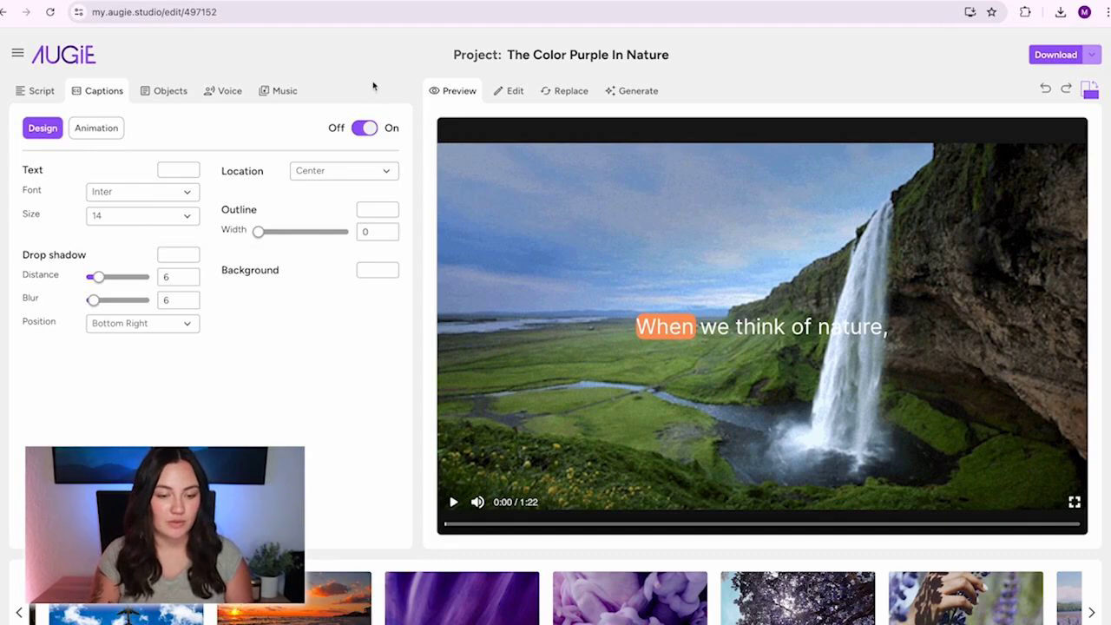
Try the Bottom, Center and Top caption locations, and finish with the captions set to Bottom.
click(332, 177)
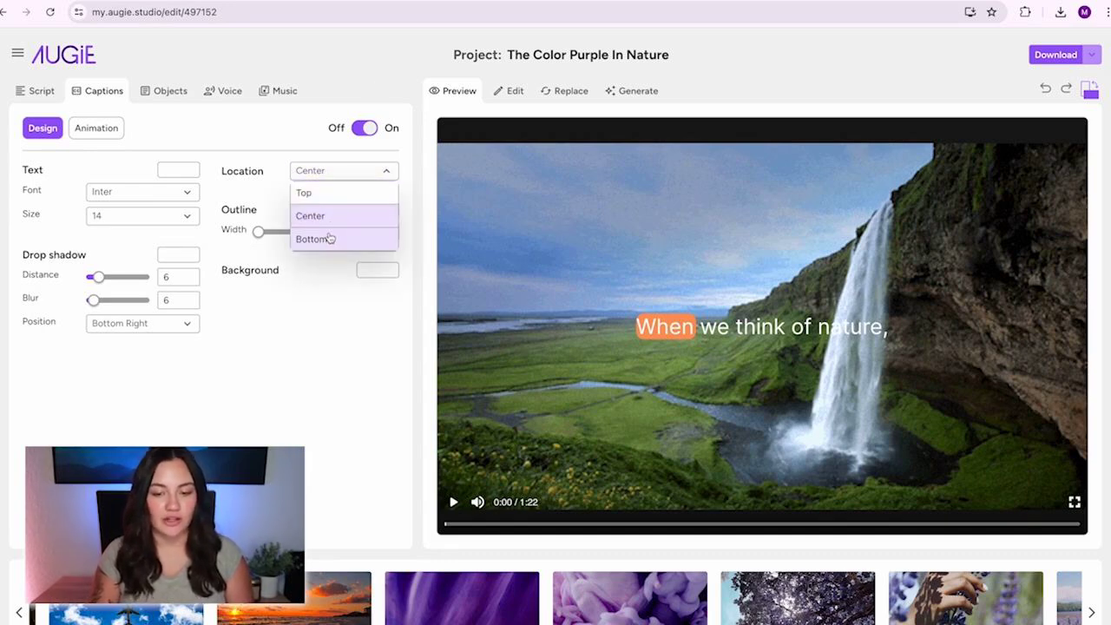
click(330, 238)
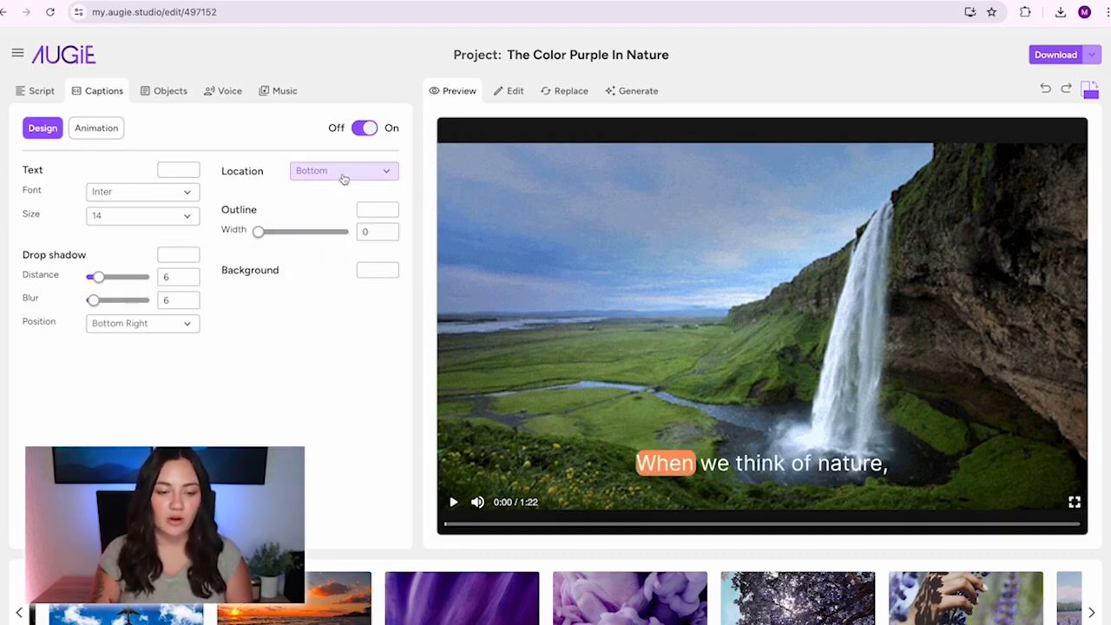
click(343, 178)
click(345, 215)
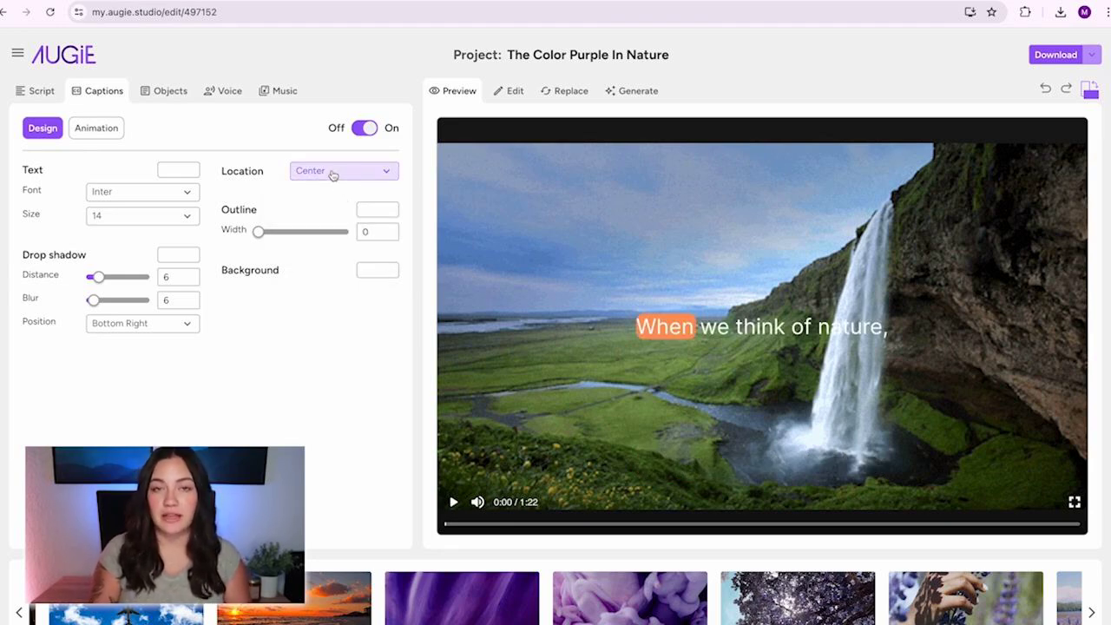
click(332, 173)
click(331, 191)
click(331, 173)
click(325, 239)
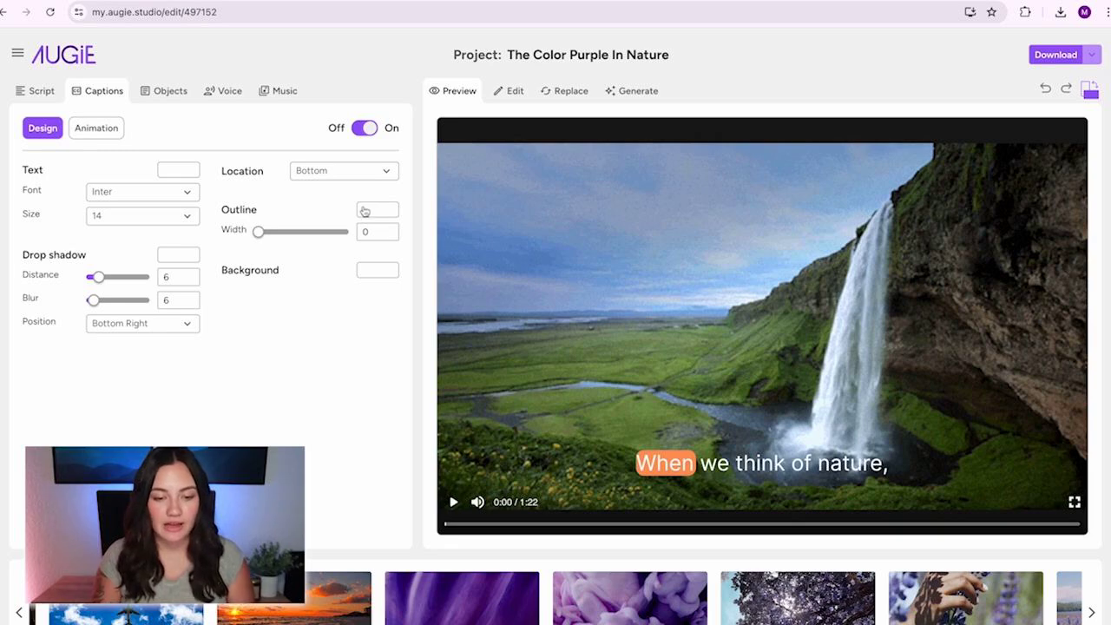
Try a solid black background behind the captions, and reset the background to transparent.
click(374, 273)
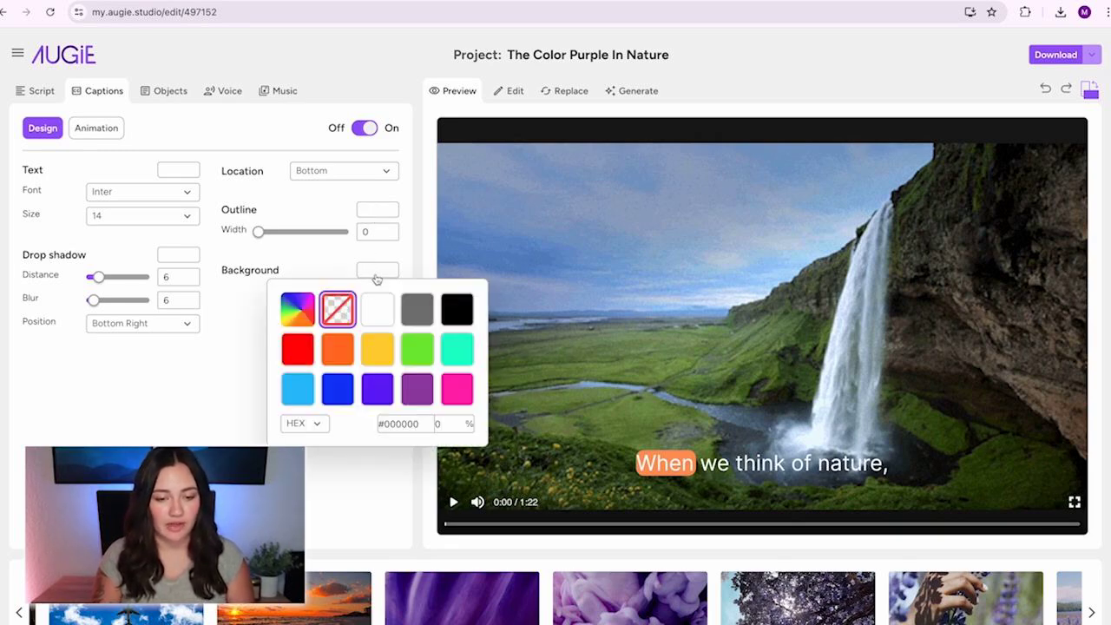
click(456, 310)
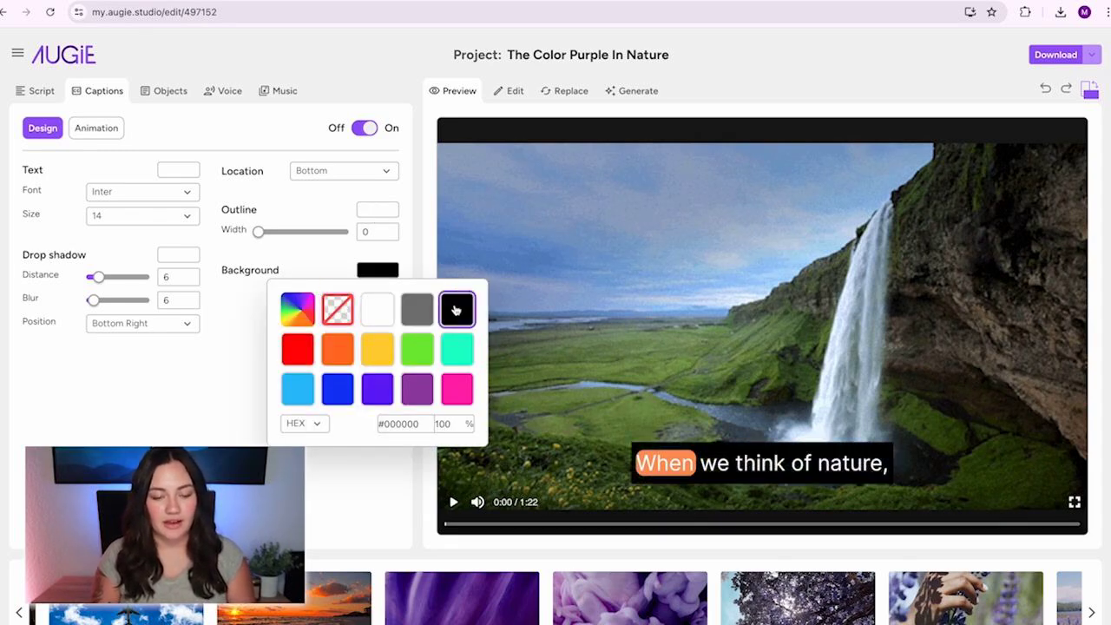
click(336, 312)
click(244, 326)
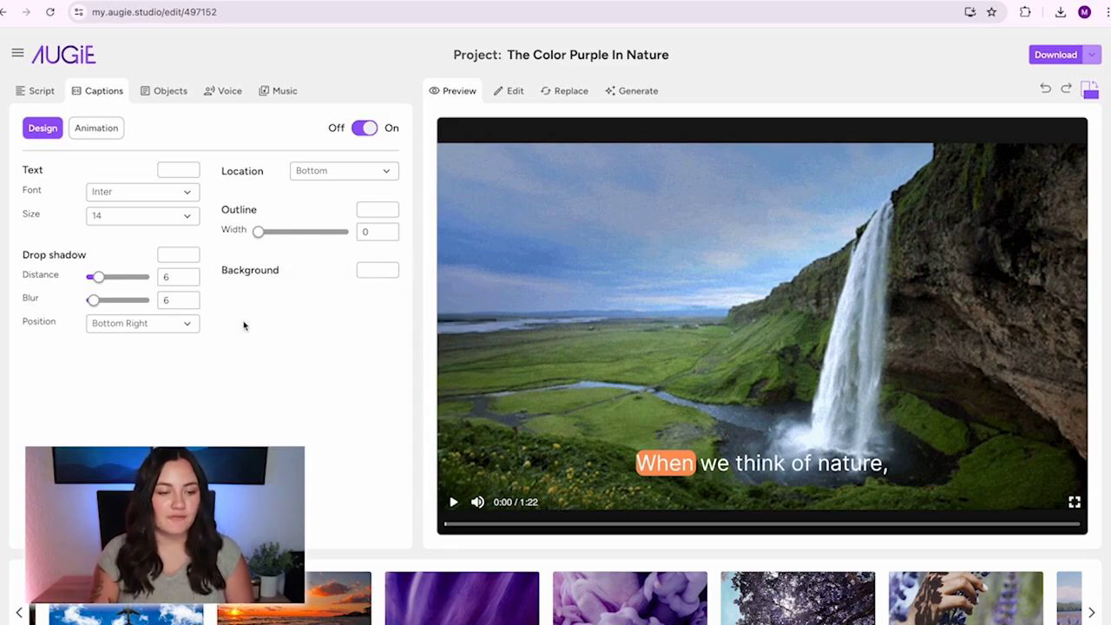
Try the Standard, Word by Word, Highlight, Bold, Underline, Outline and Keywords caption animations on the video.
click(104, 130)
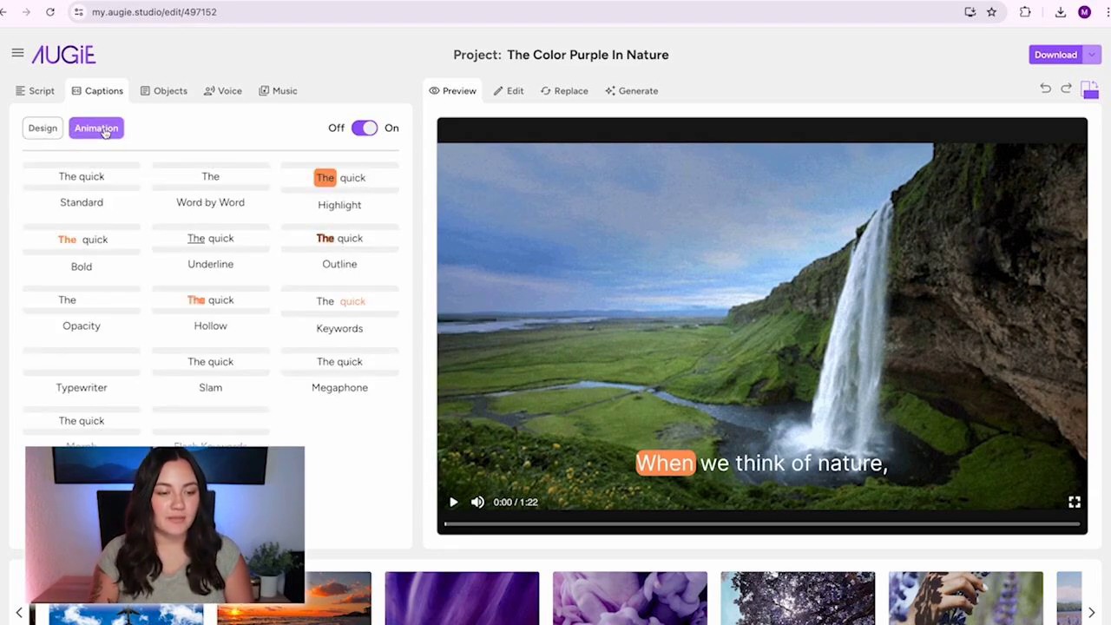
click(82, 186)
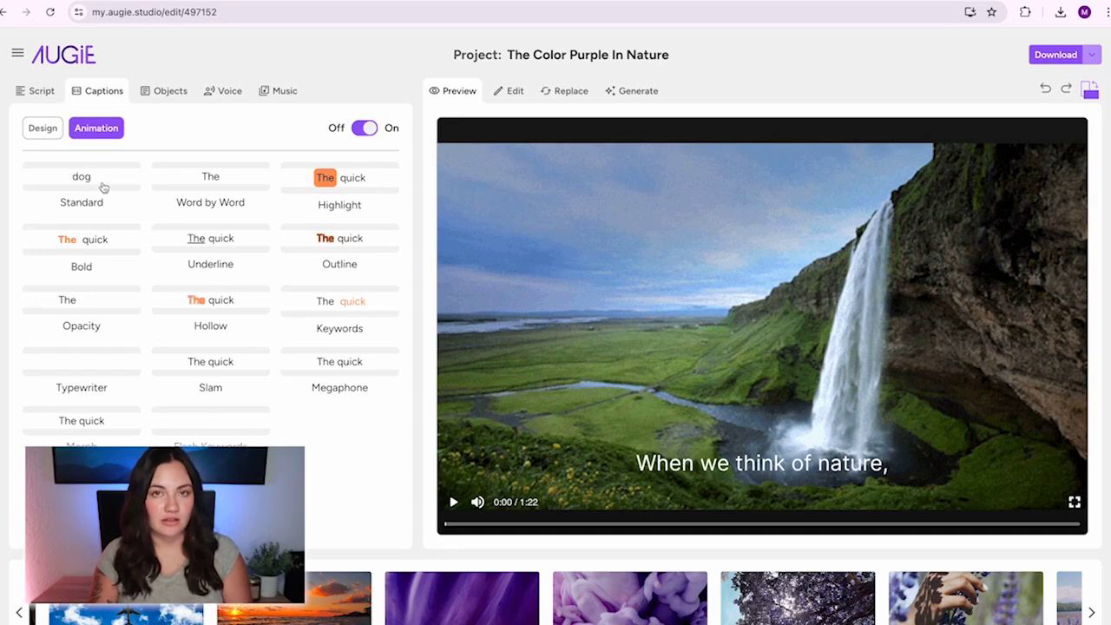
click(222, 185)
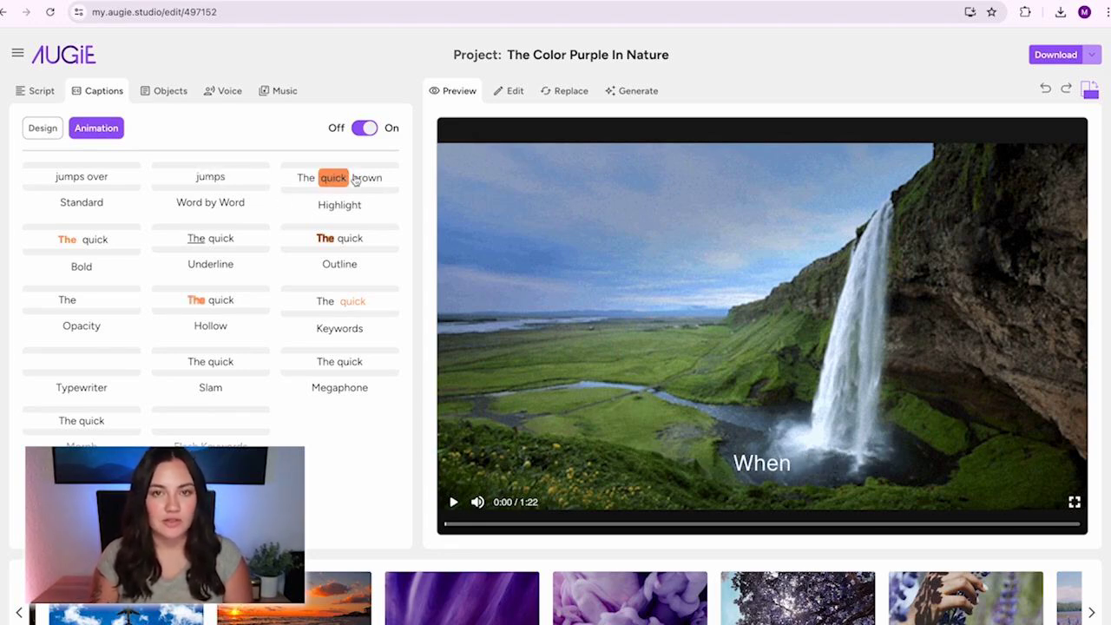
click(326, 182)
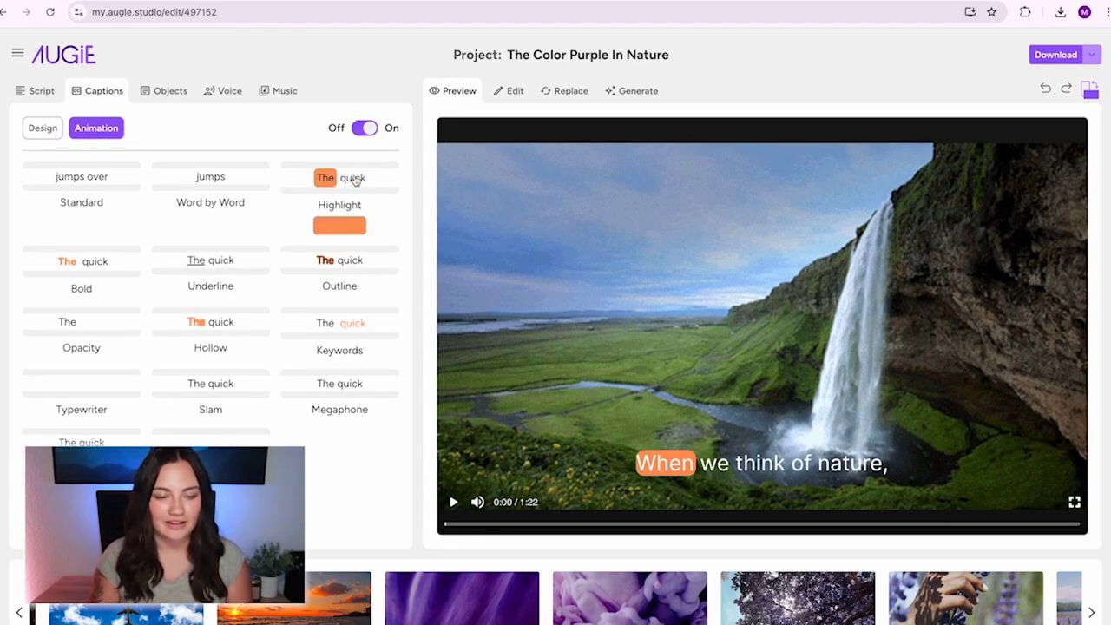
click(86, 269)
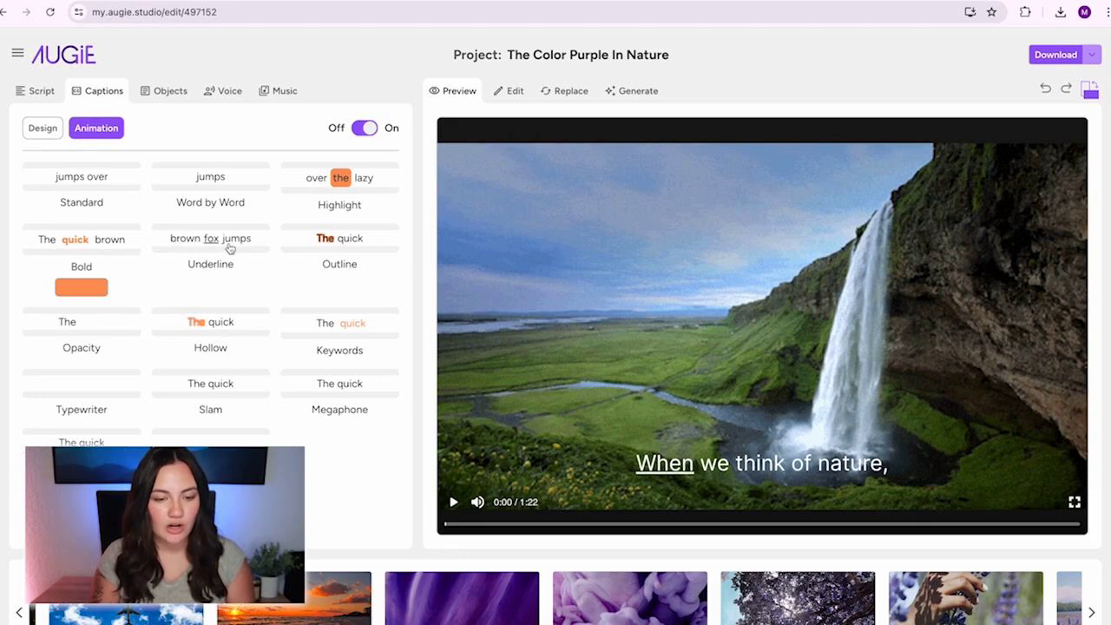
click(352, 249)
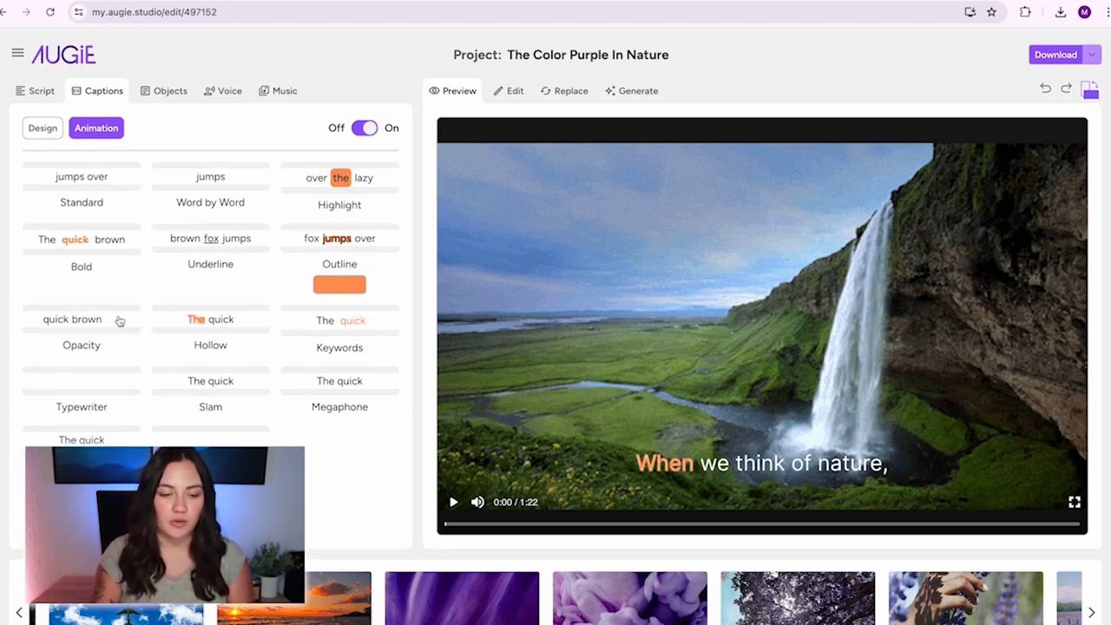
click(353, 323)
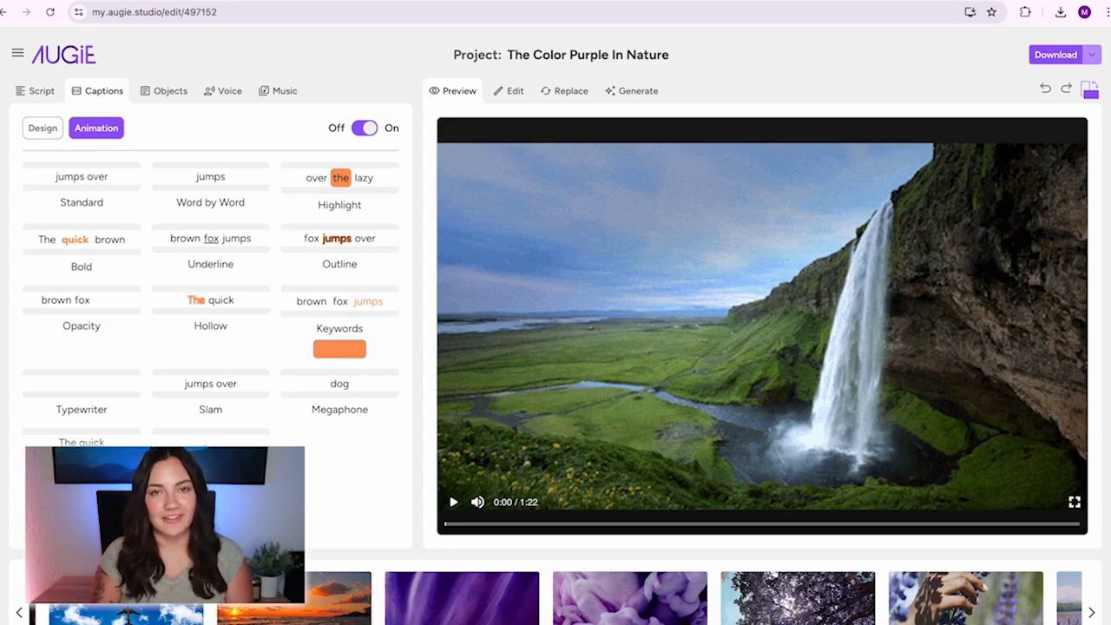
Apply the Highlight caption animation and set its highlight color to hex #000A00FF.
click(339, 231)
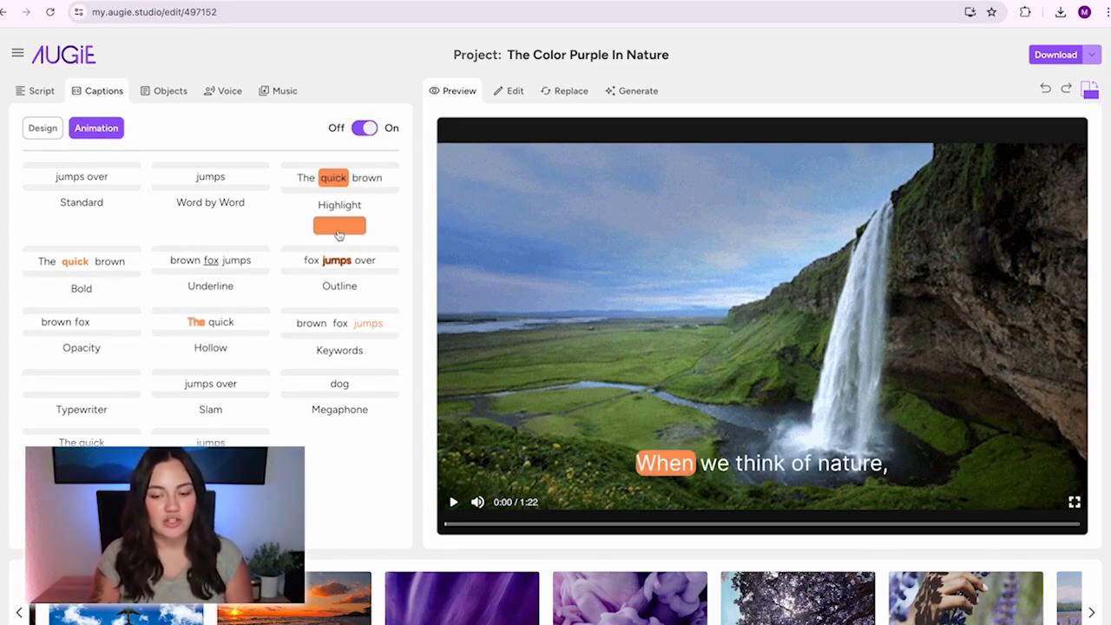
click(338, 228)
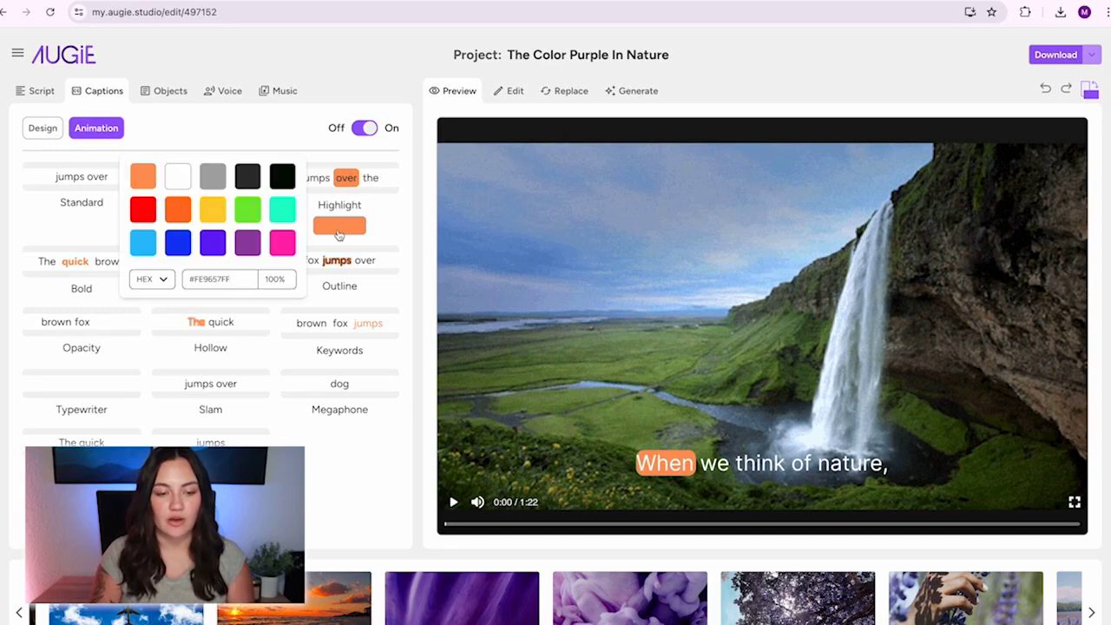
drag(233, 278, 188, 279)
key(BackSpace)
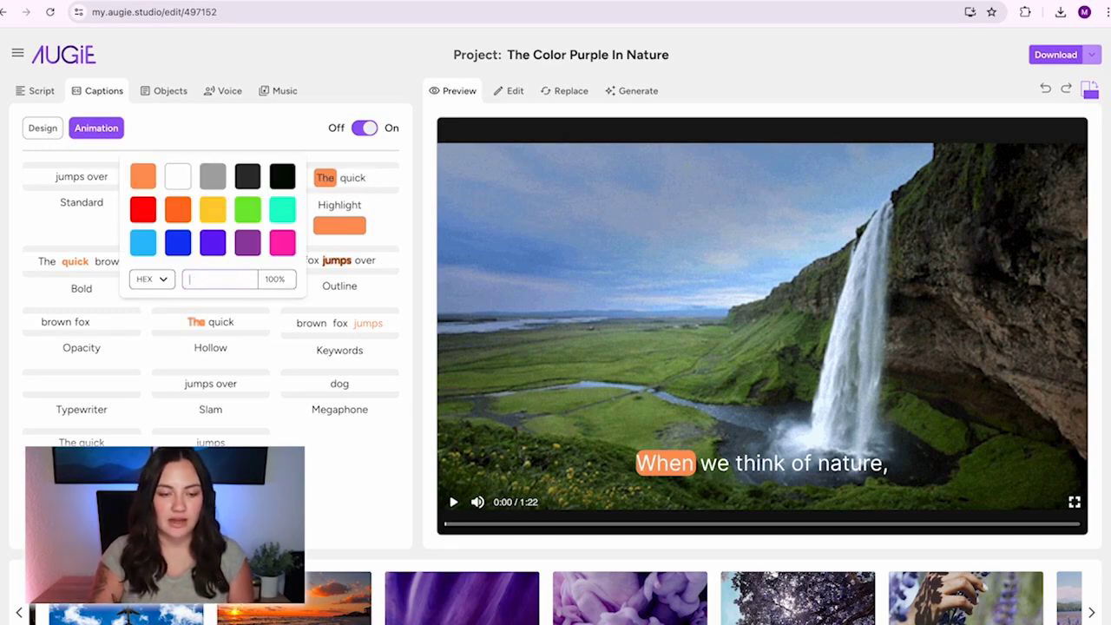
text(#000A00FF)
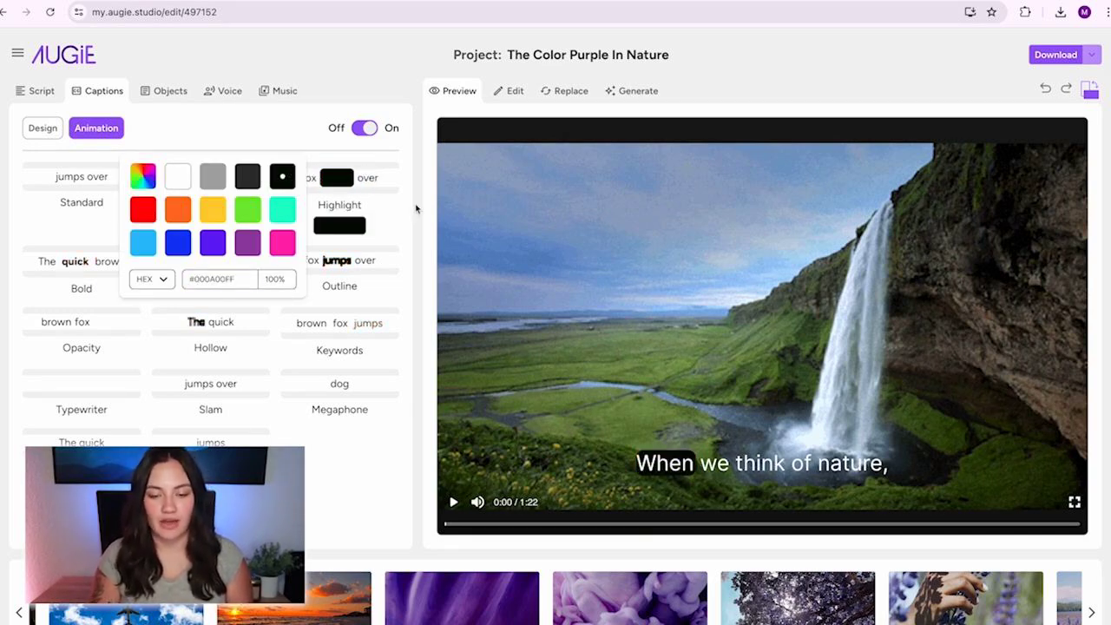
click(416, 209)
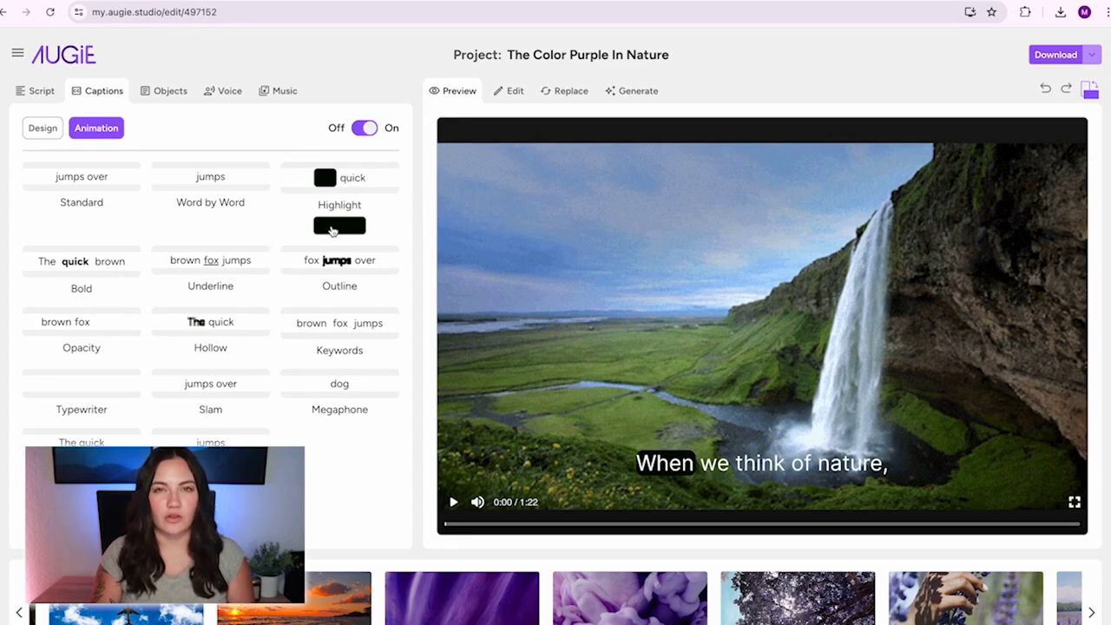
Open the color settings of the Highlight caption animation and clear its hex value.
click(332, 231)
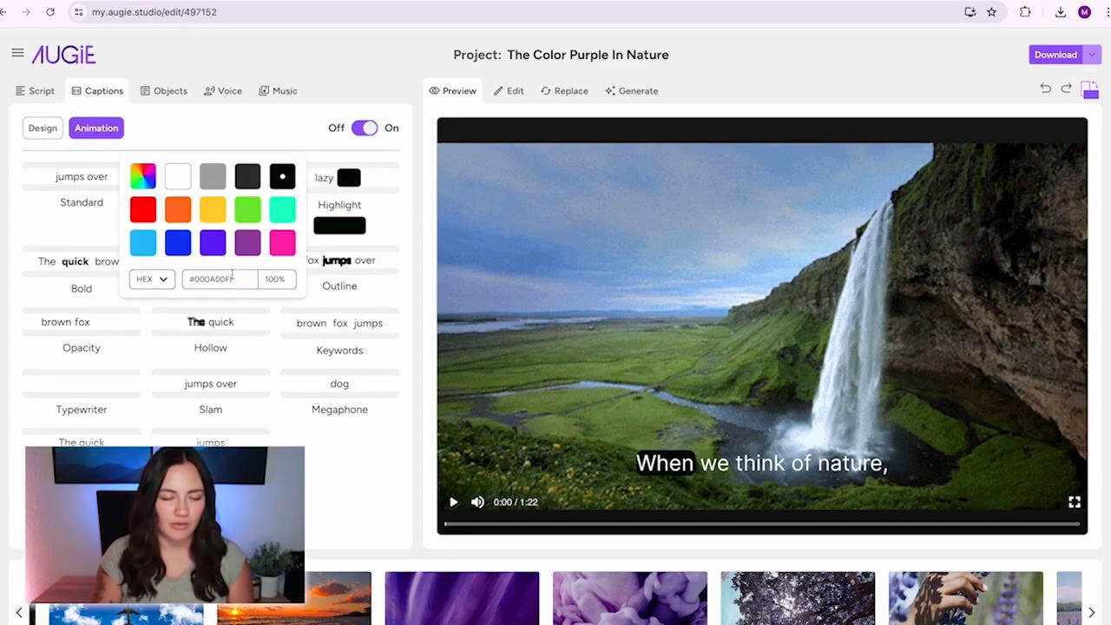
click(229, 279)
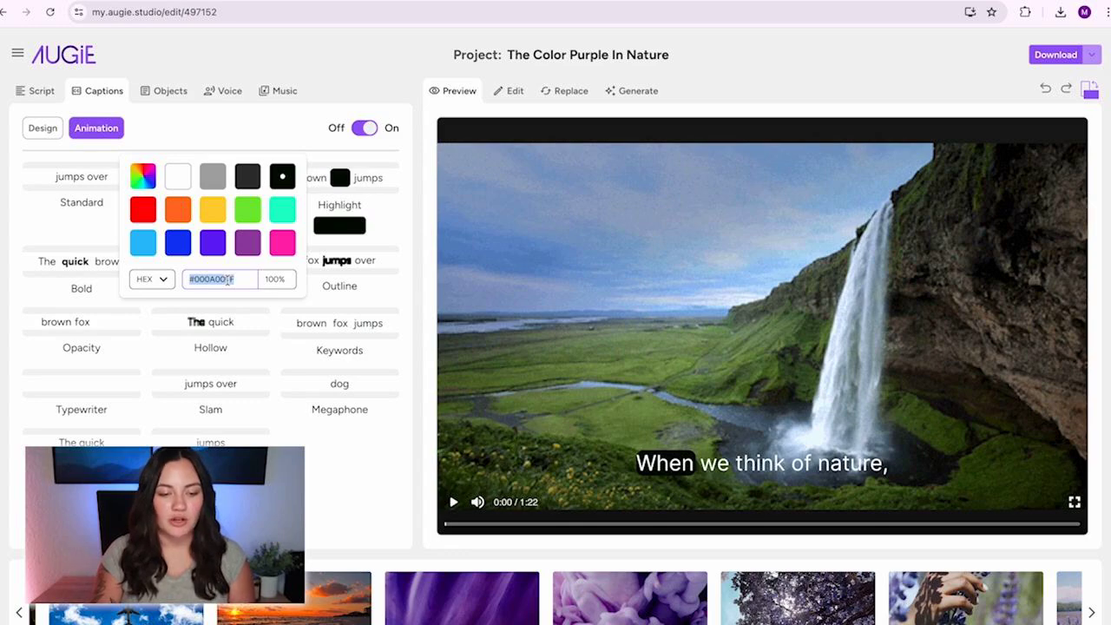
key(BackSpace)
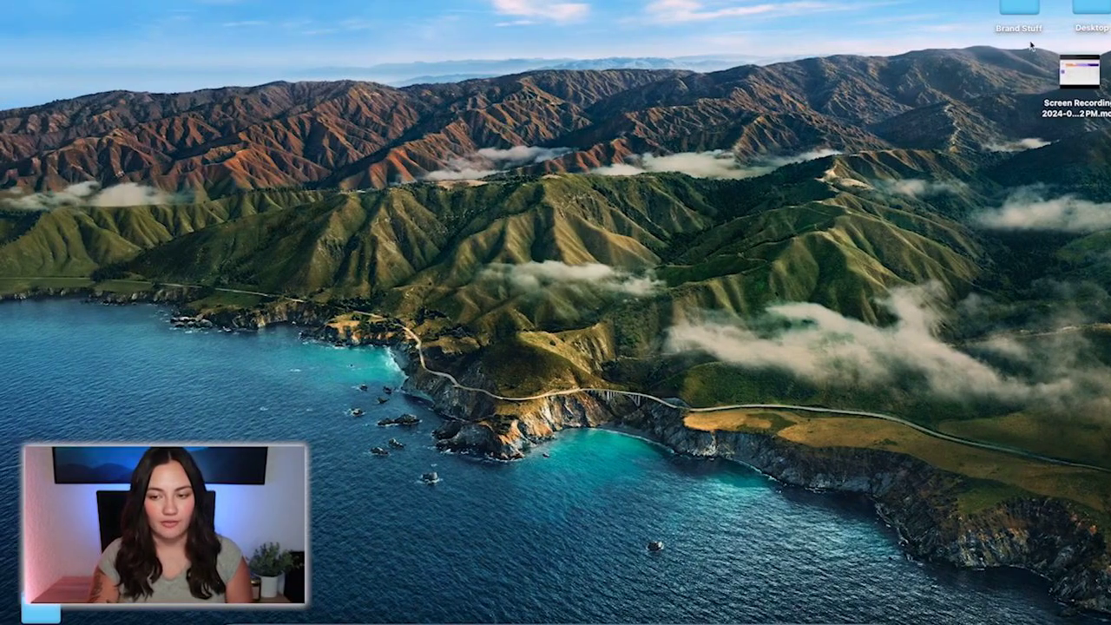
Open the Brand Colors file from the Brand Stuff desktop folder and copy the Purple/2 hex code #9657FE.
double_click(1019, 15)
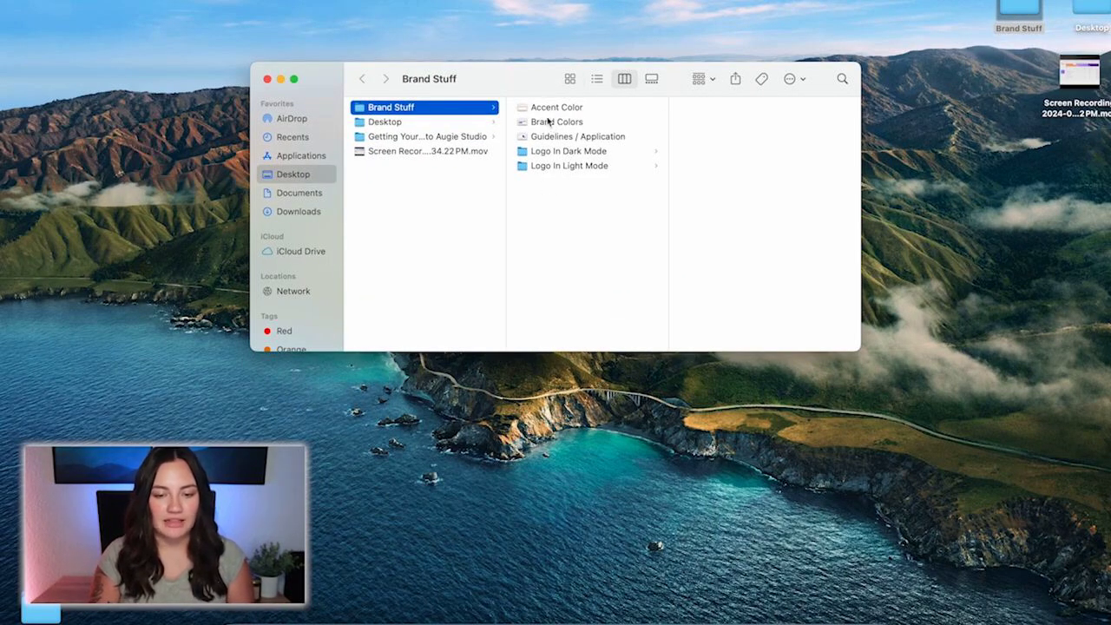
double_click(546, 123)
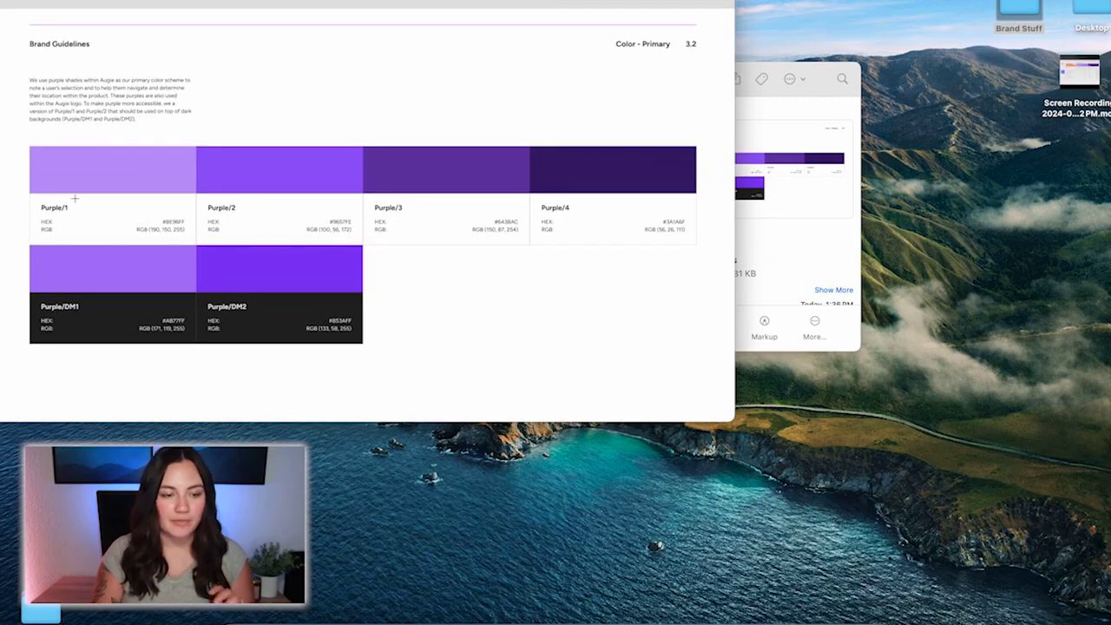
scroll(344, 242, up, 5)
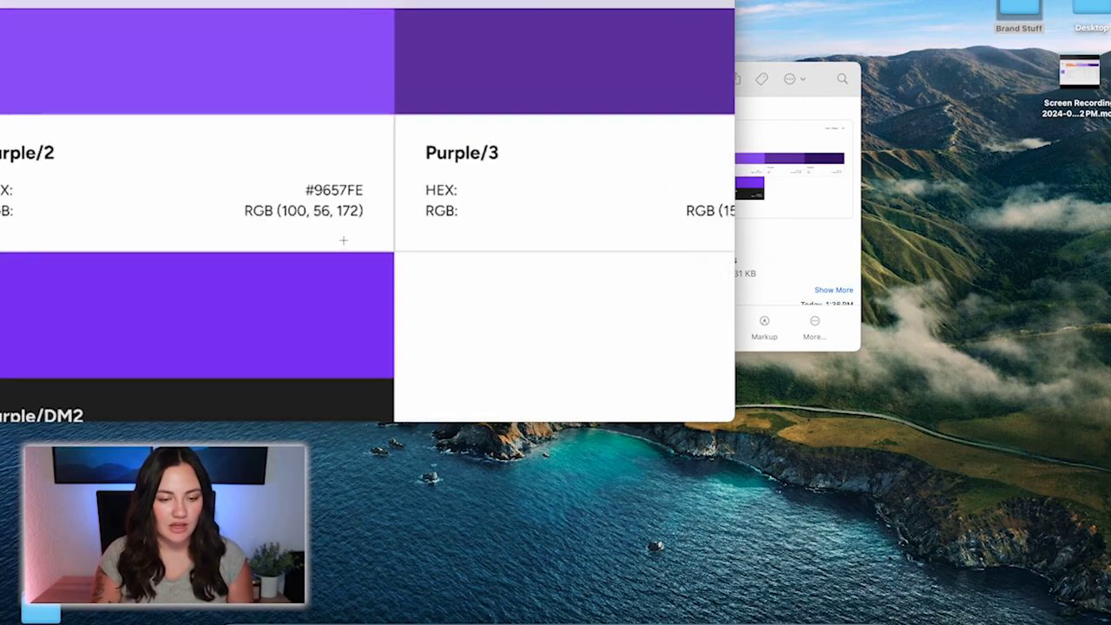
double_click(349, 190)
key(ctrl+c)
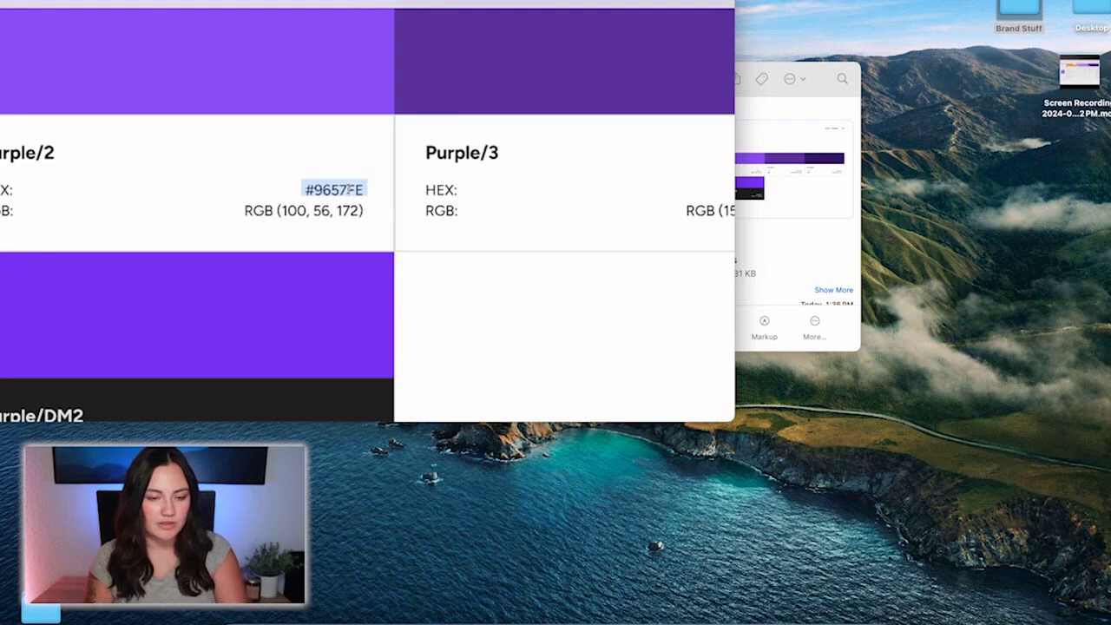
scroll(349, 189, down, 4)
Switch back to Augie Studio and set the Highlight animation color to the copied hex code #9657FE.
key(ctrl+Right)
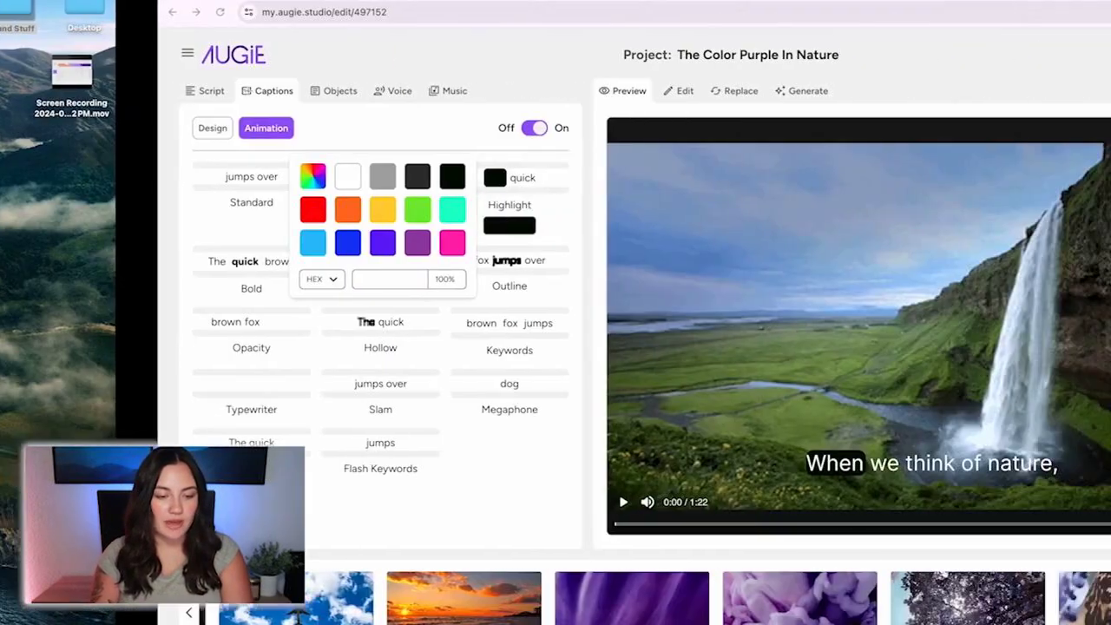
click(211, 282)
key(ctrl+v)
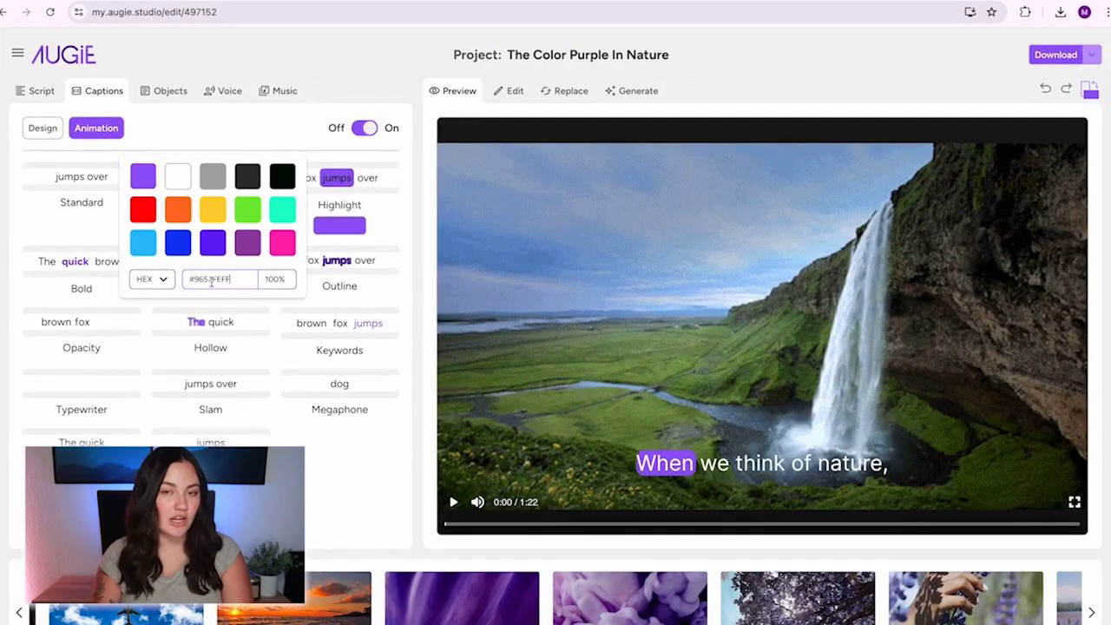
click(408, 257)
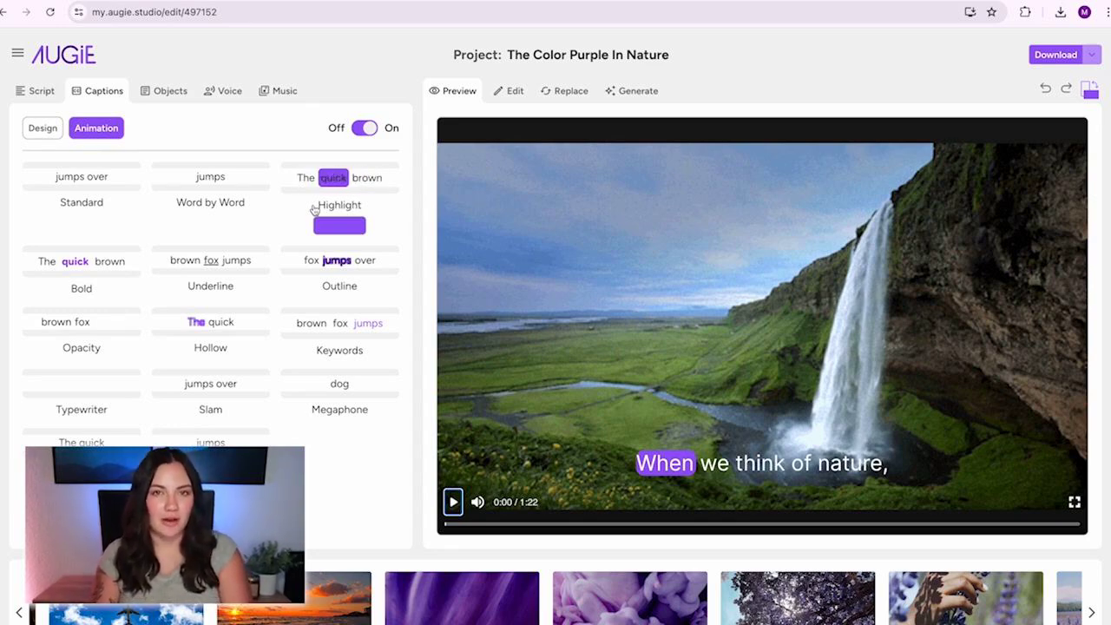
Change the caption animation to Standard.
click(46, 136)
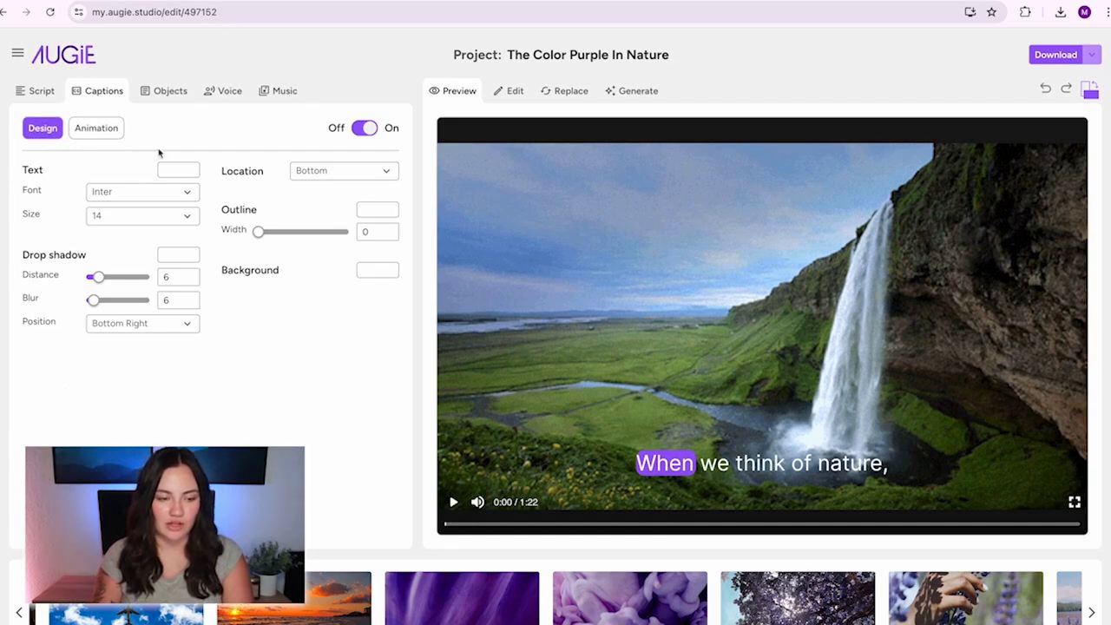
click(115, 136)
click(100, 186)
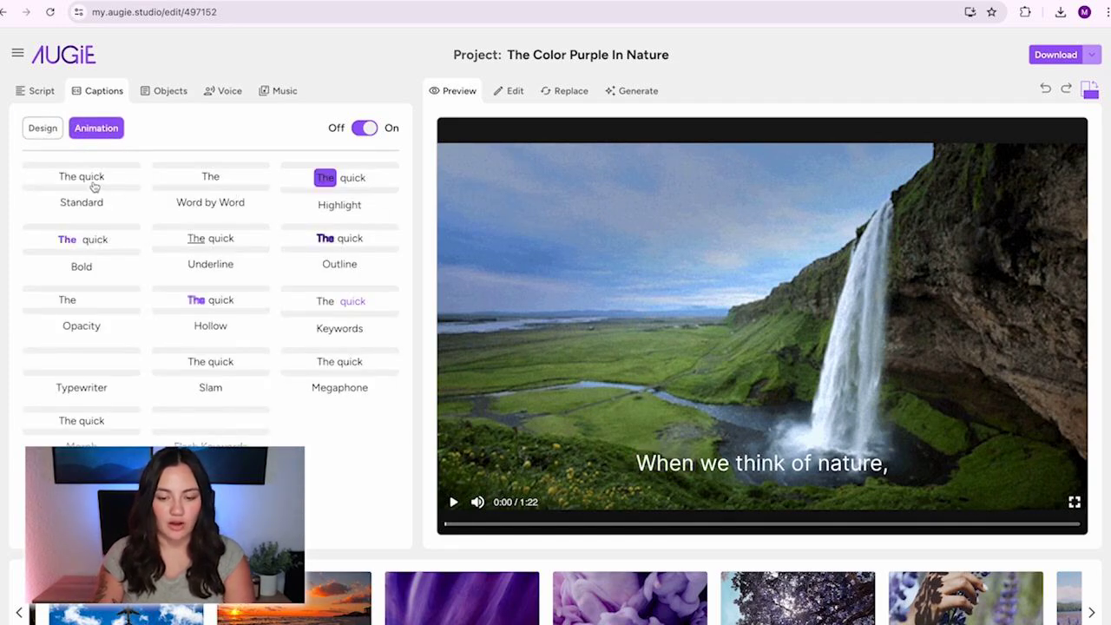
Give the captions a black drop shadow in the caption design settings.
click(47, 135)
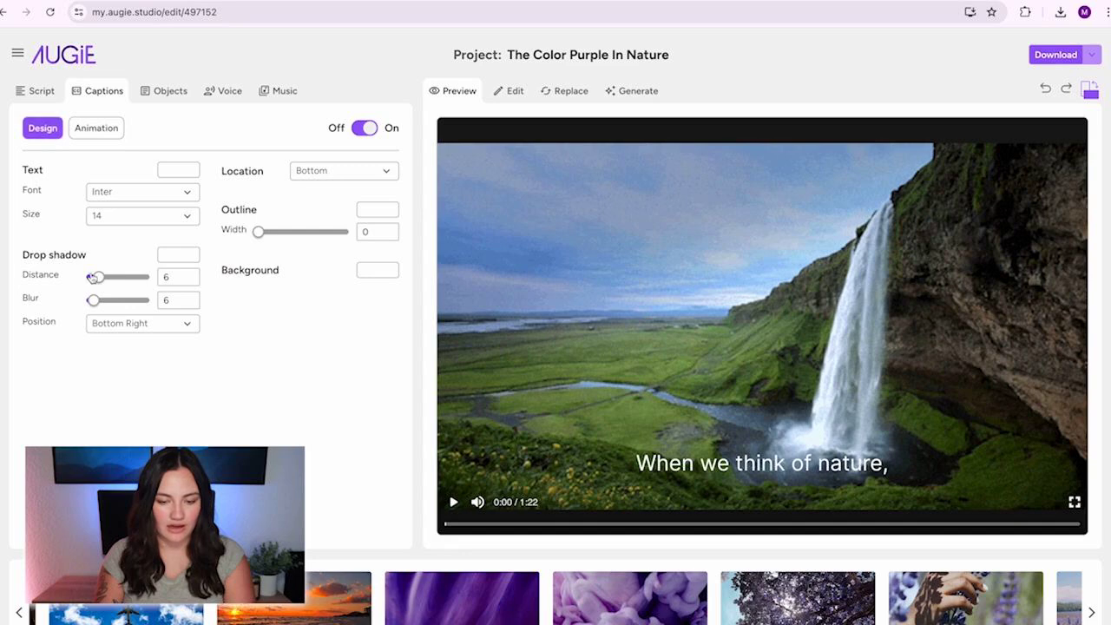
click(177, 257)
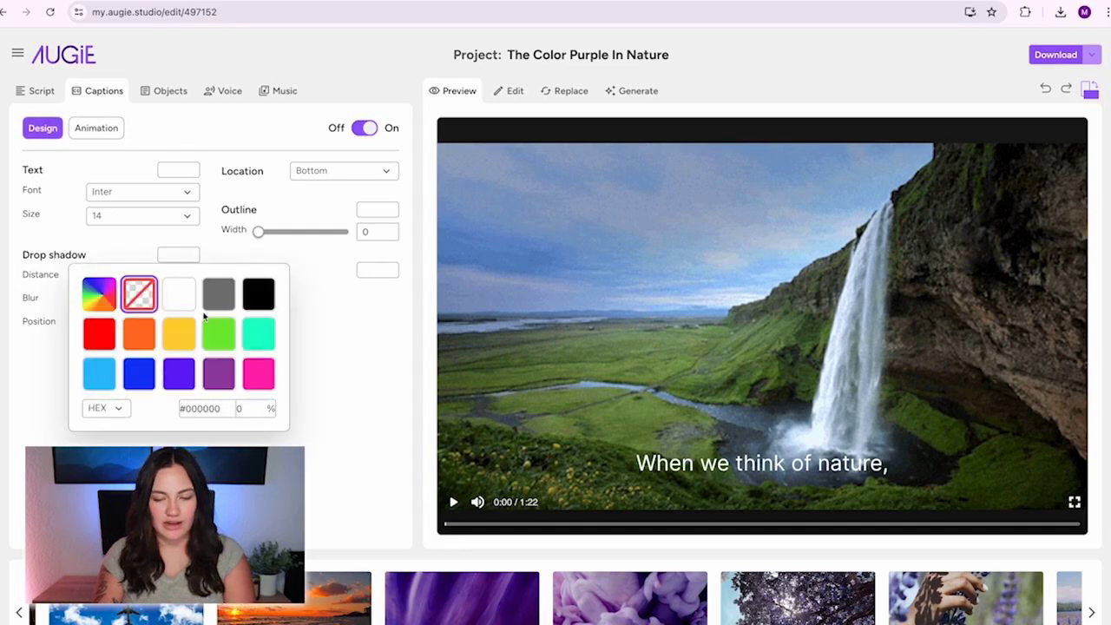
click(255, 299)
click(310, 351)
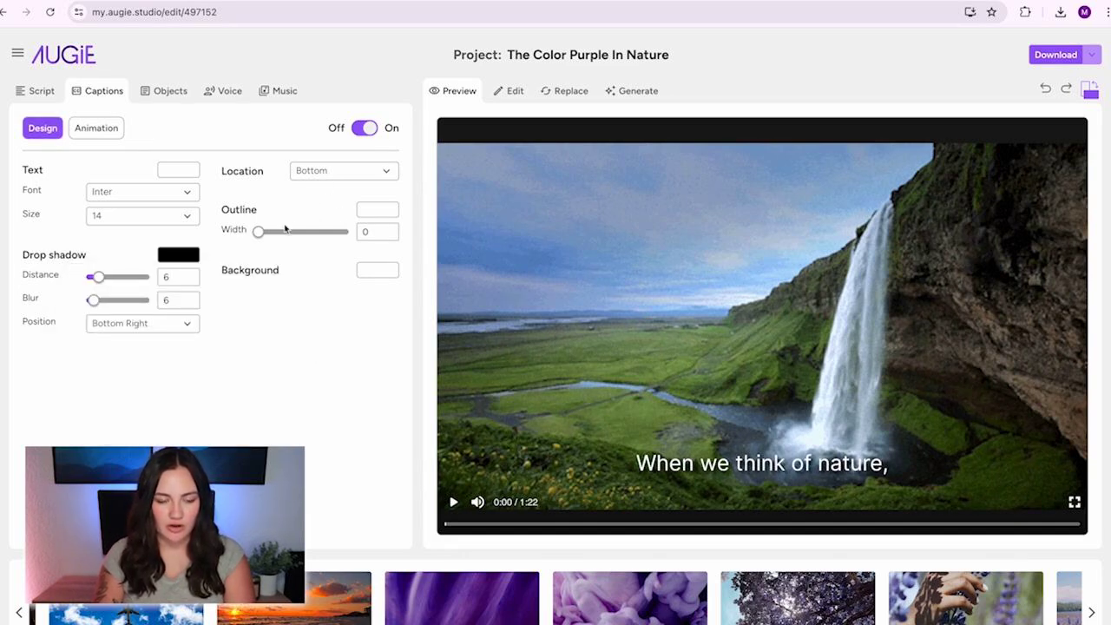
Give the captions a white outline with a width of 1.
click(368, 214)
click(375, 247)
click(228, 312)
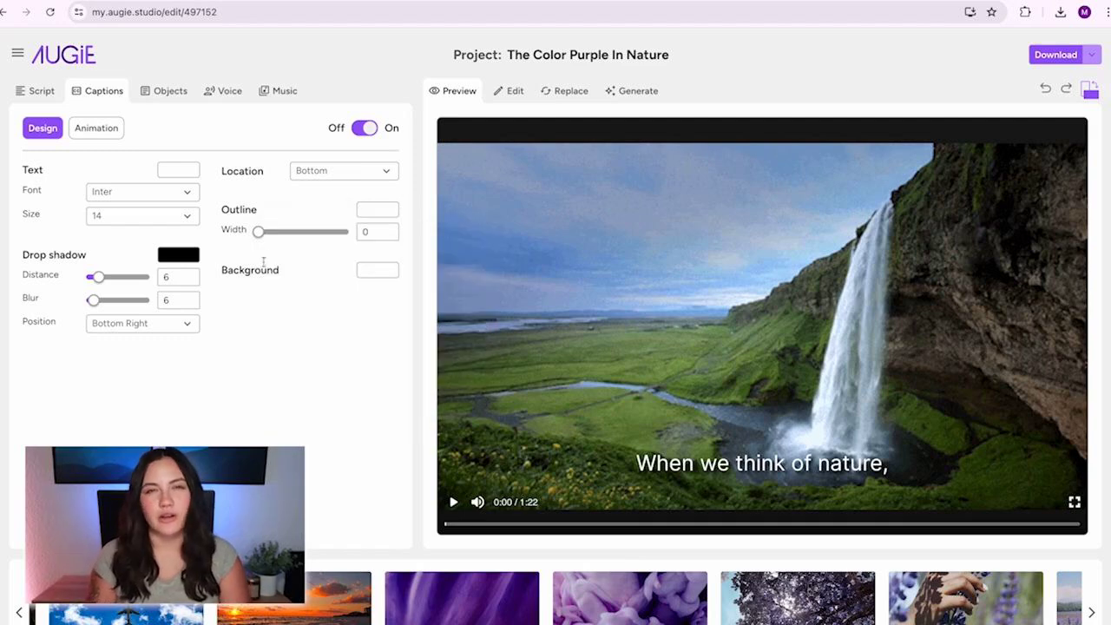
drag(259, 232, 263, 232)
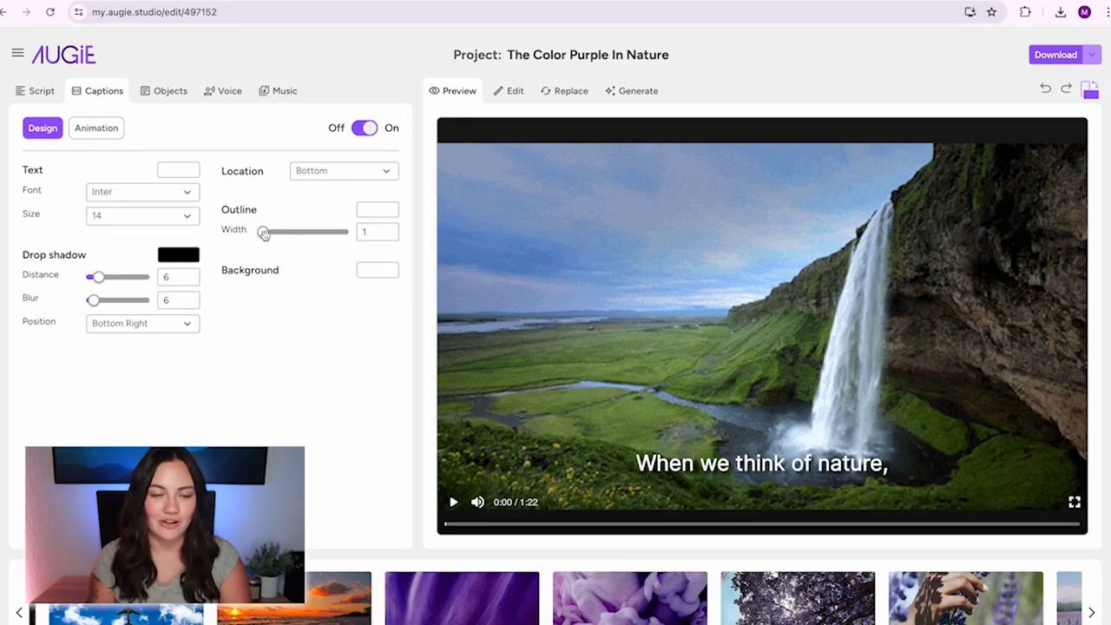
Switch the video to the vertical format and enlarge the captions, trying size 16 and settling on 24.
click(1089, 90)
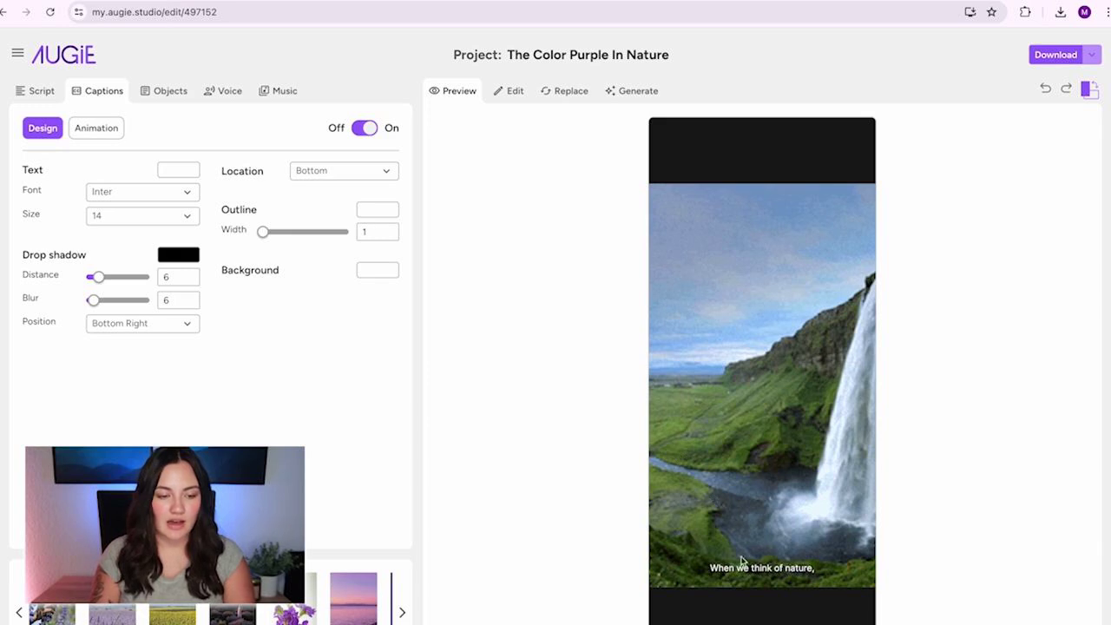
click(168, 219)
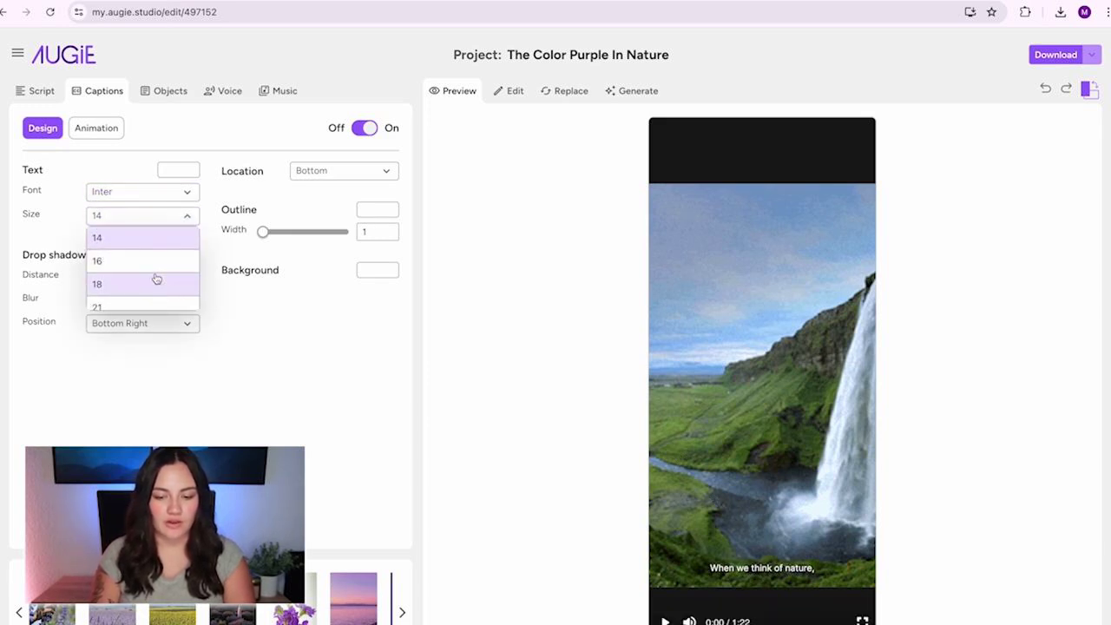
click(155, 264)
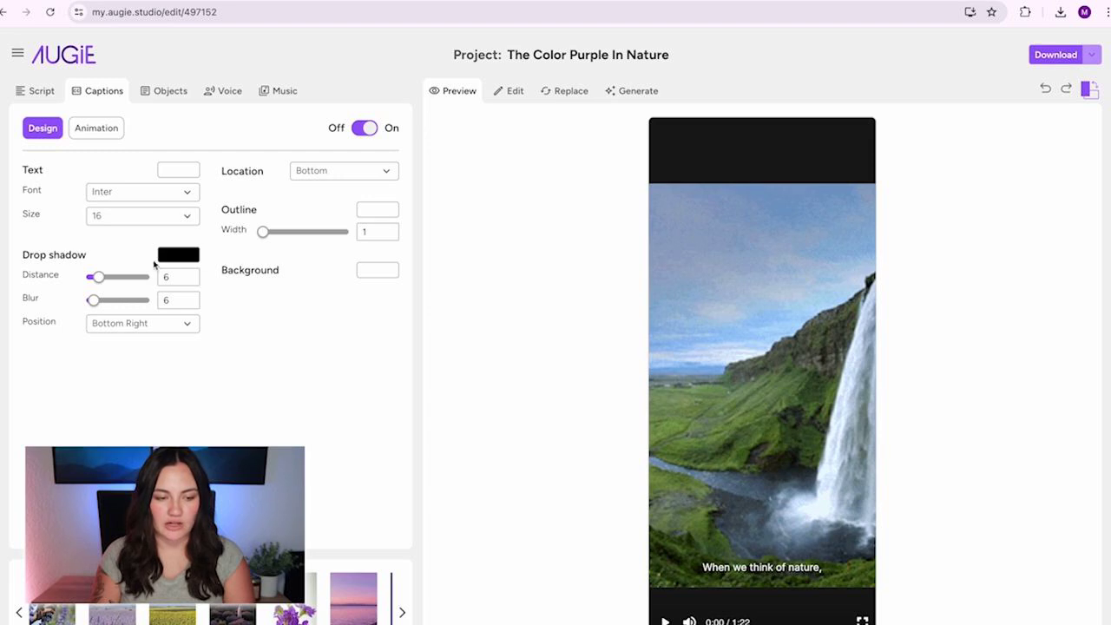
click(141, 216)
scroll(139, 283, down, 1)
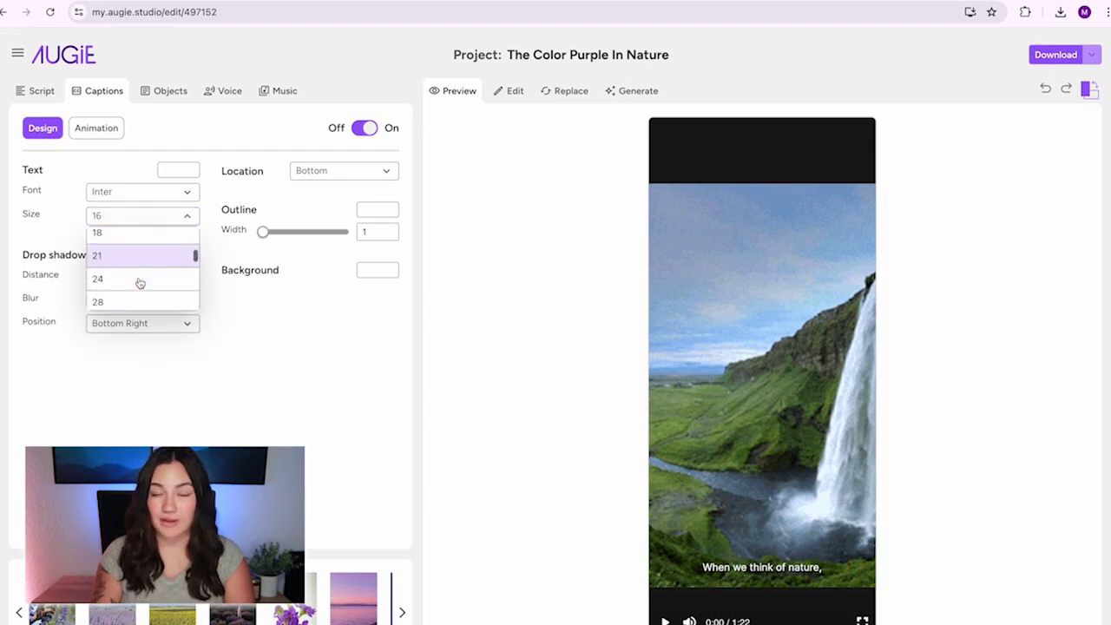
click(140, 281)
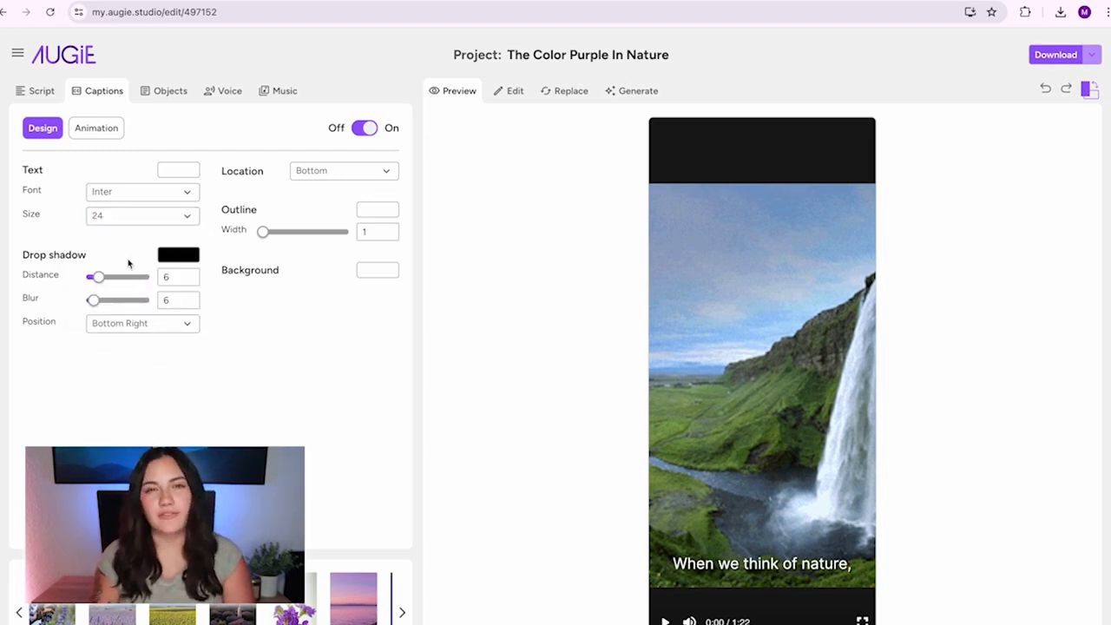